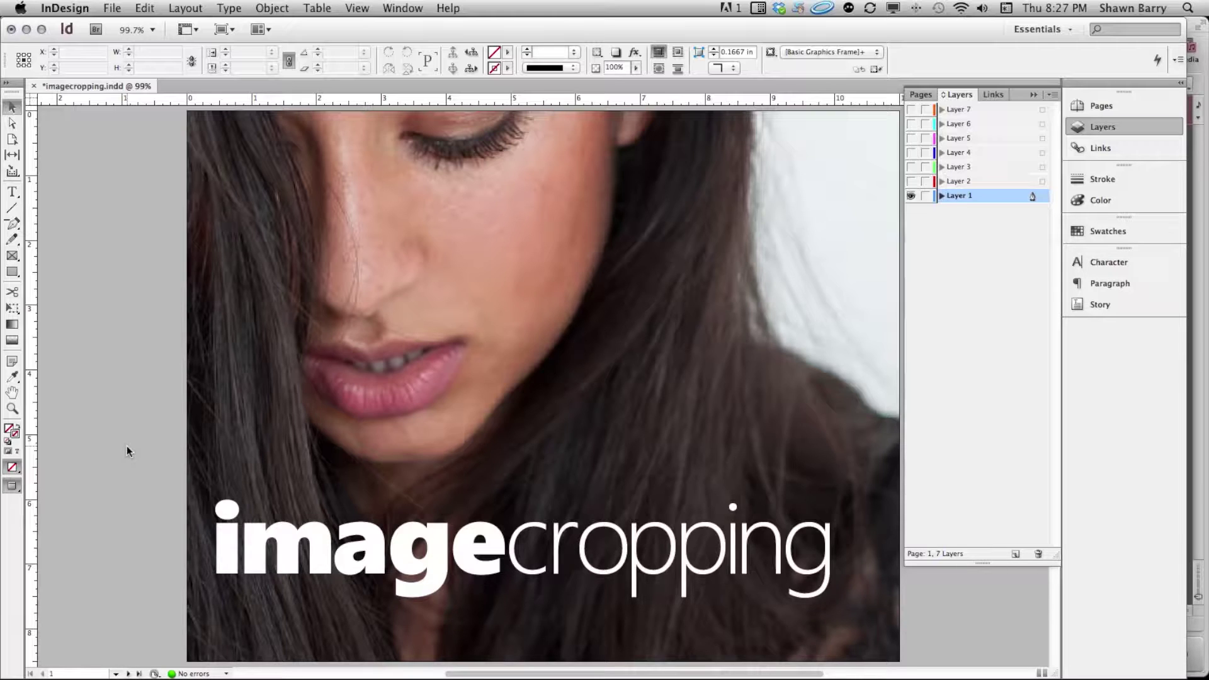
- On page 3, crop the small face photo by lowering its frame's top edge to just above the forehead
key("shift+Page_Down")
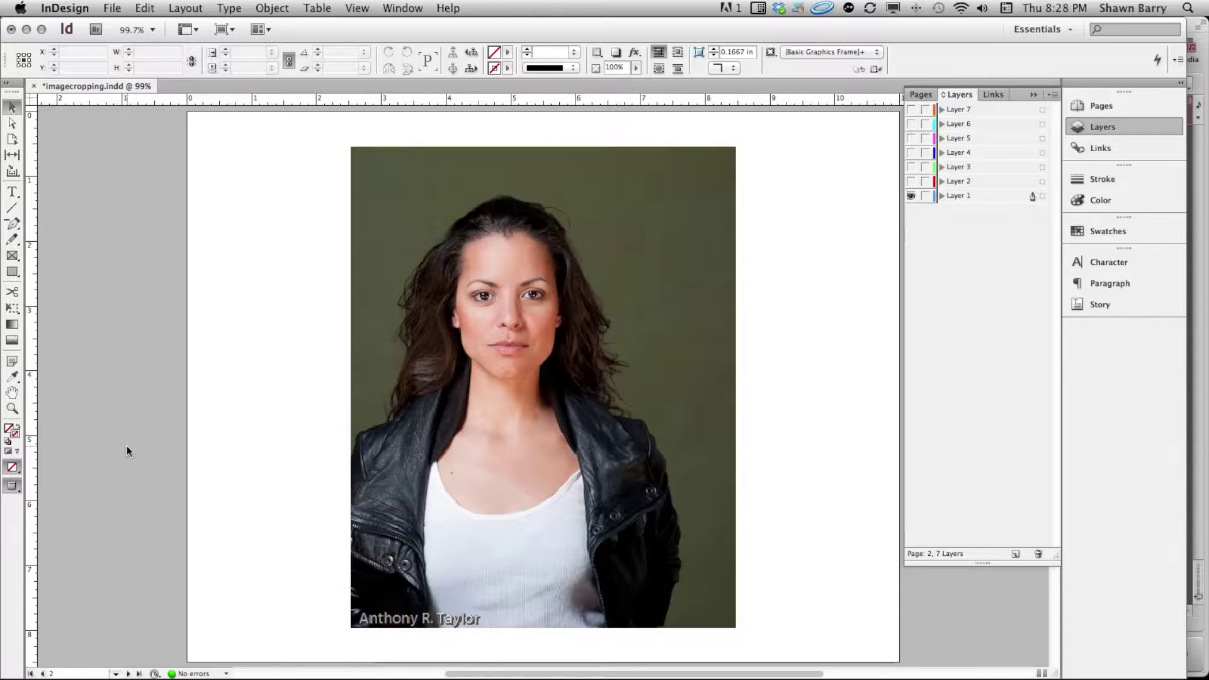
key("shift+Page_Down")
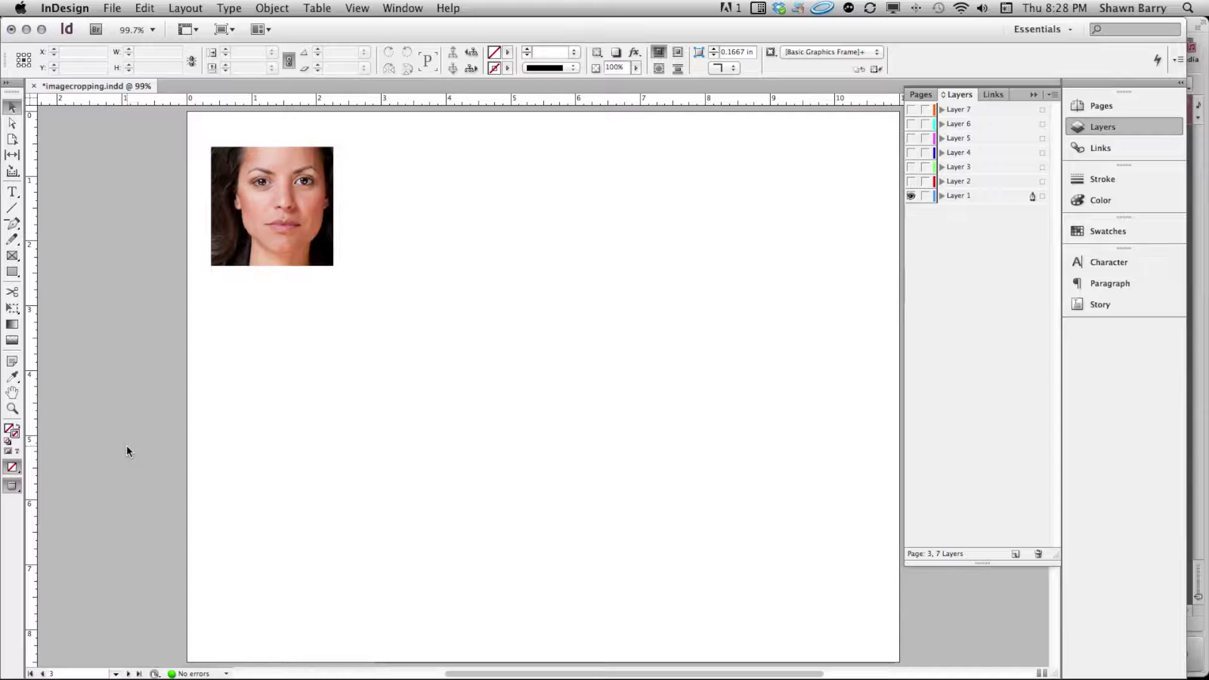
left_click(271, 147)
left_click_drag(270, 147, 272, 130)
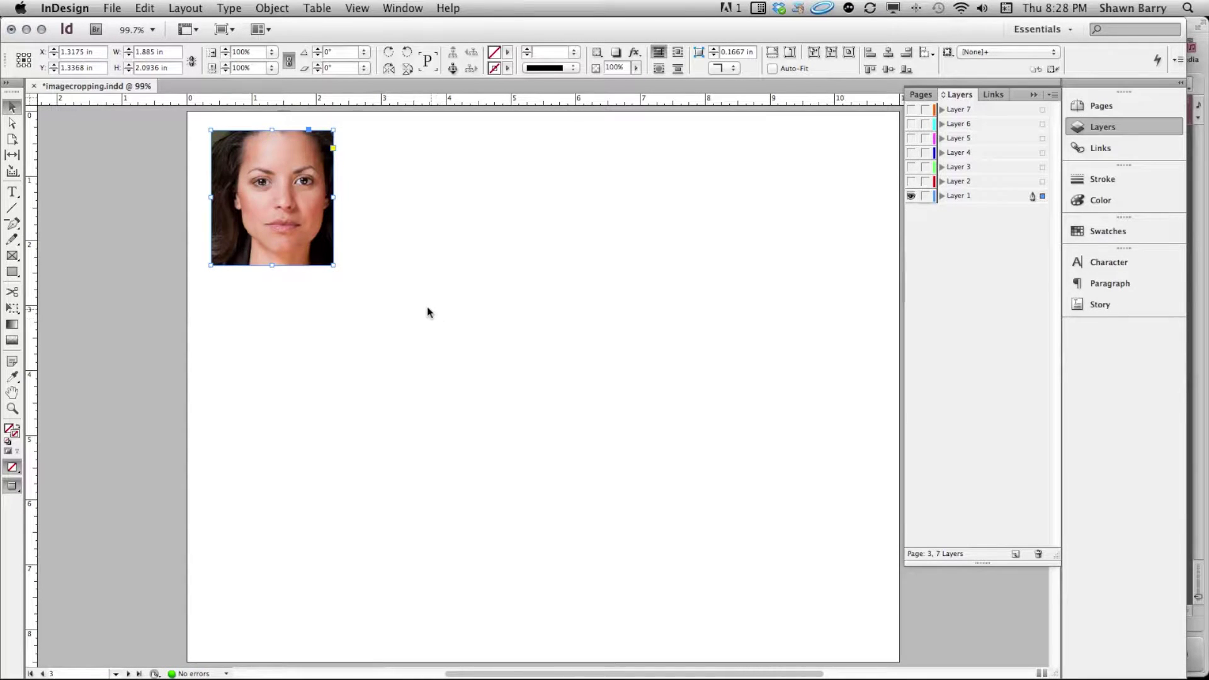
mouse_move(291, 139)
left_click_drag(270, 135, 269, 160)
left_click(300, 399)
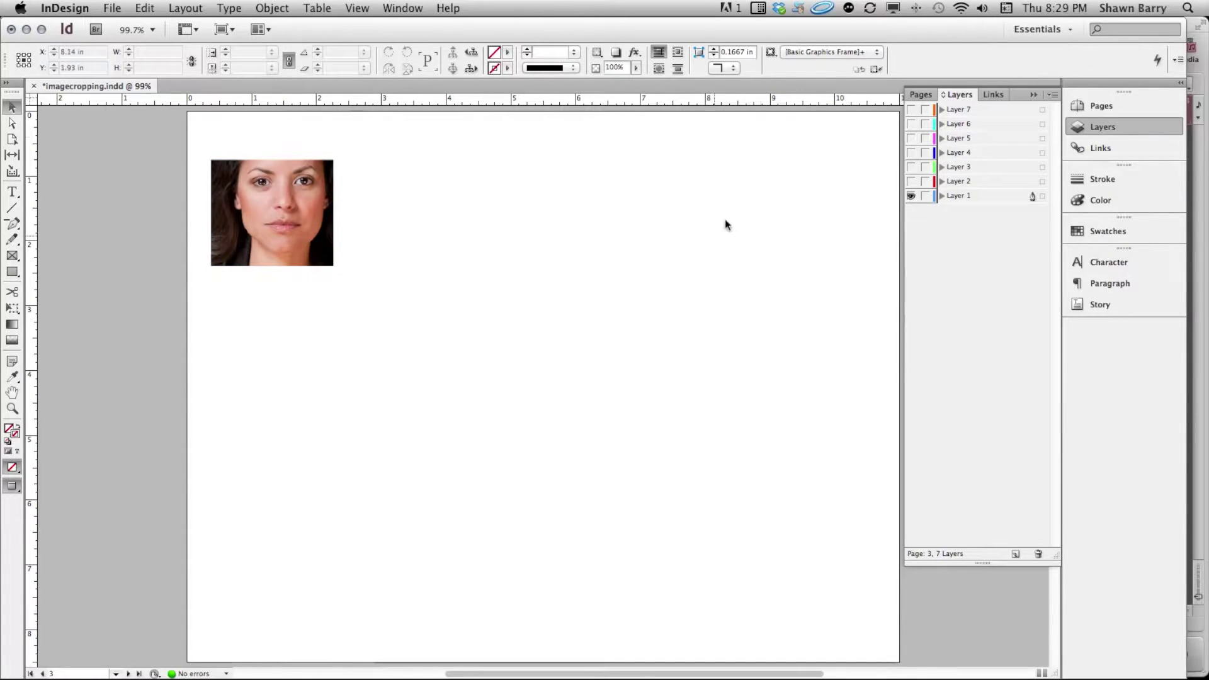
- Show Layer 2, Layer 3 and Layer 4 to compare the alternative crops on page 3
left_click(910, 182)
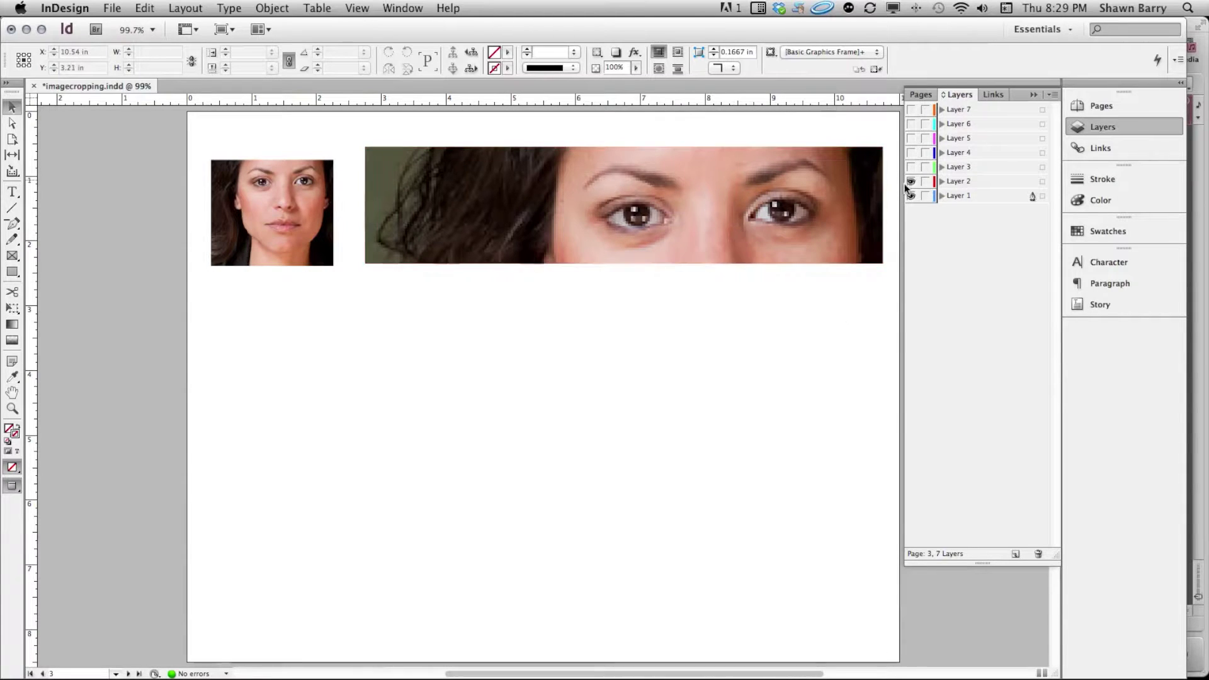
left_click(912, 167)
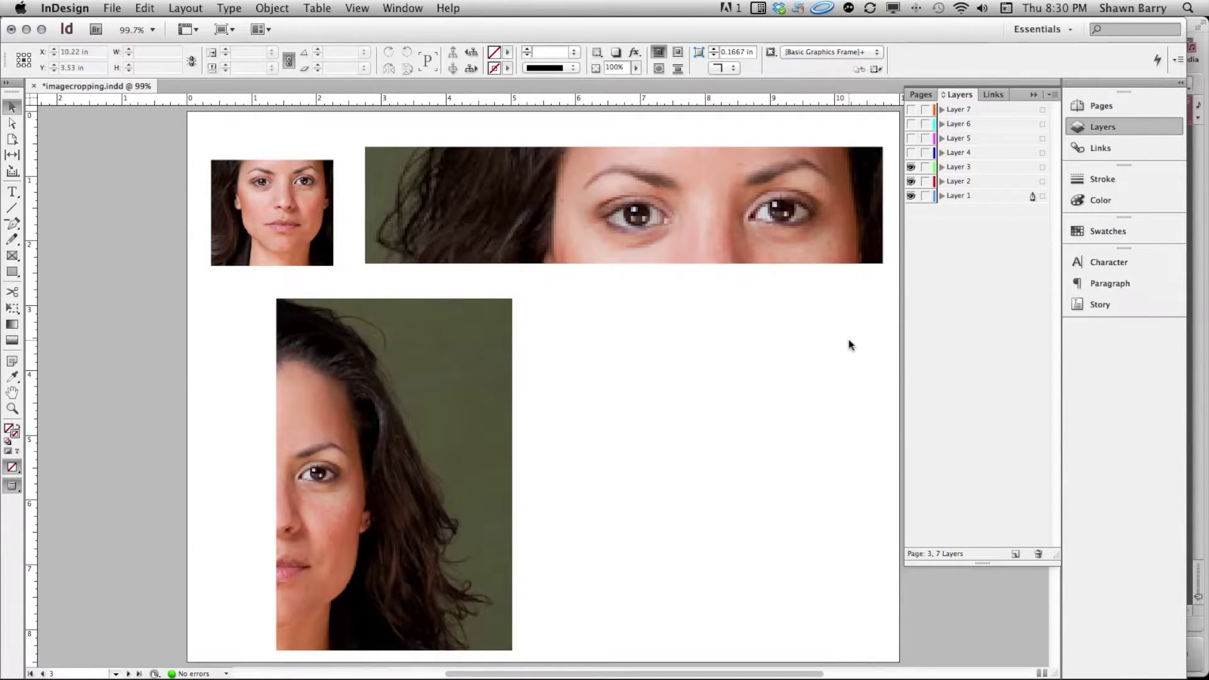
left_click(911, 153)
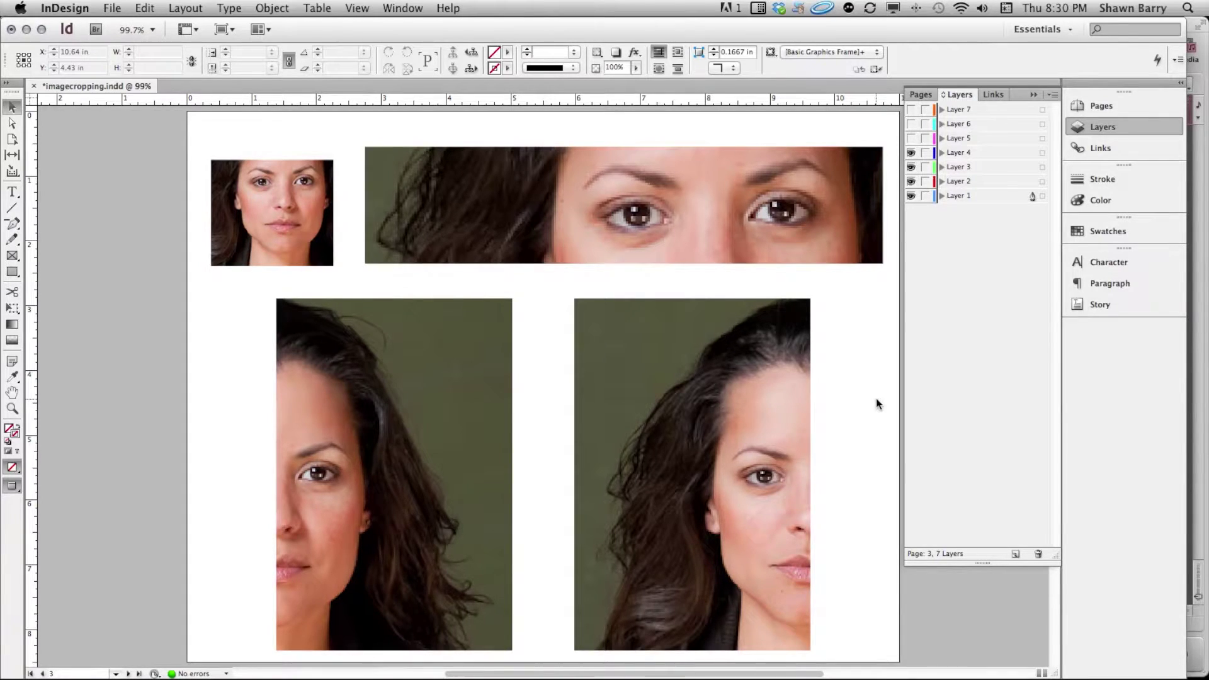
left_click(692, 475)
left_click(395, 475)
left_click(692, 476)
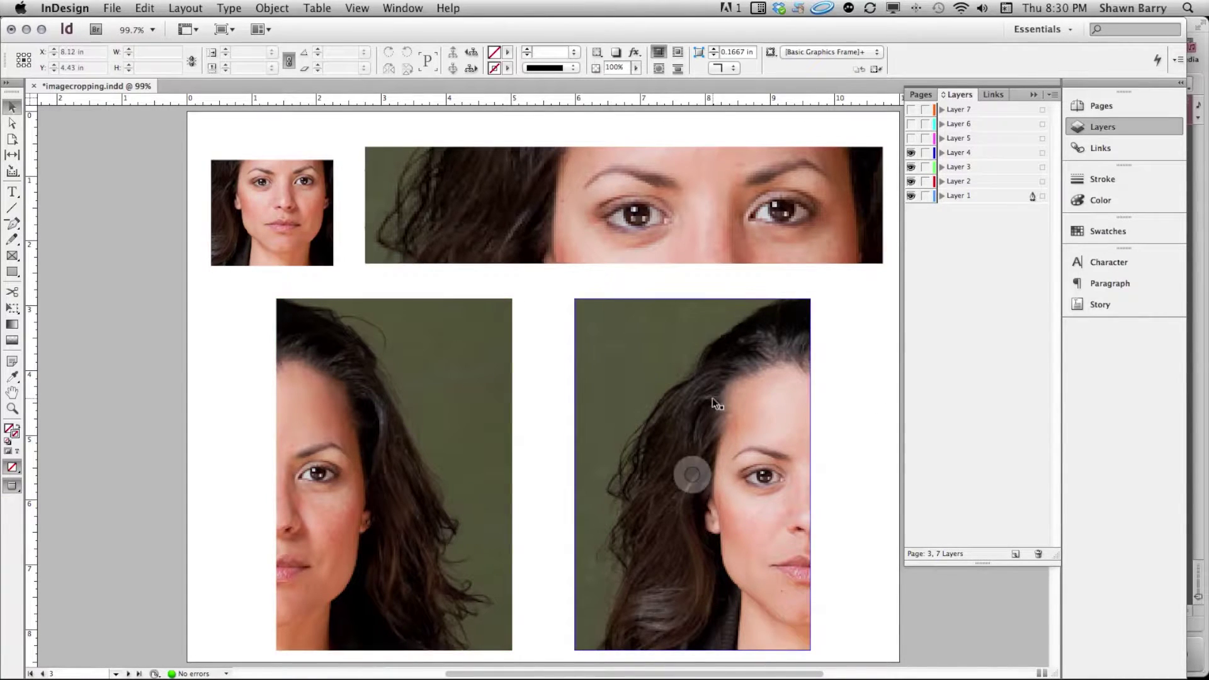
left_click(756, 281)
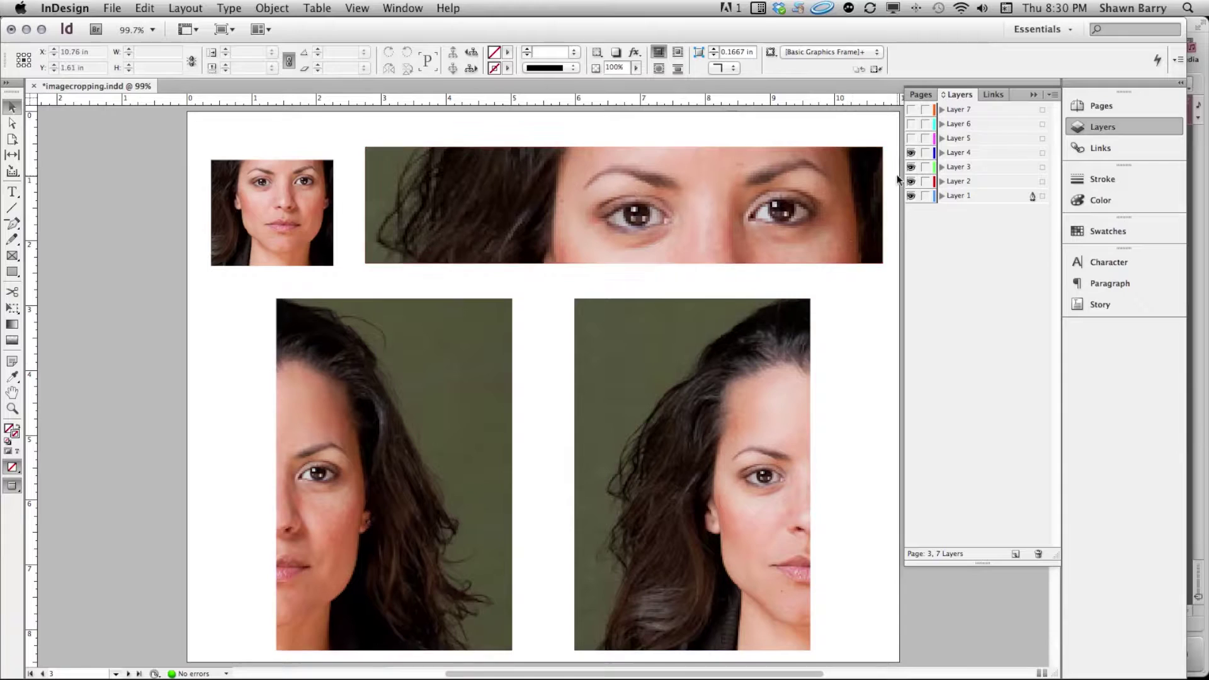
- Hide Layers 2 through 4 and view the full uncropped photo on page 4
left_click_drag(911, 153, 911, 182)
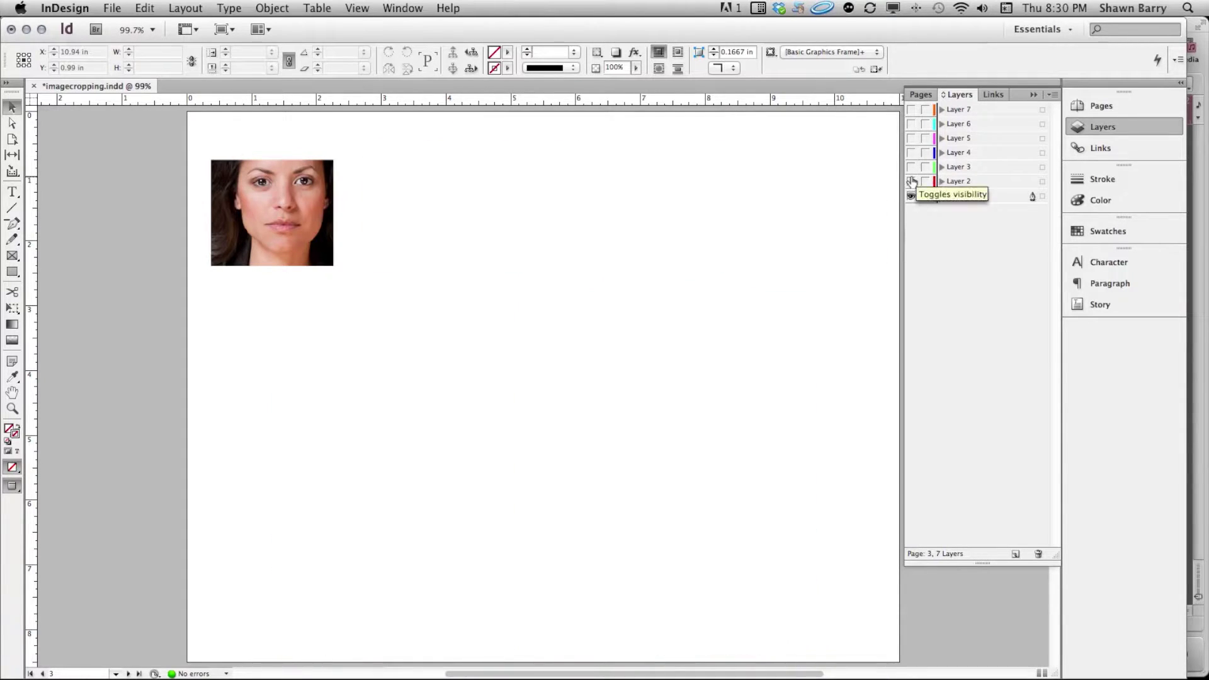
key("shift+Page_Down")
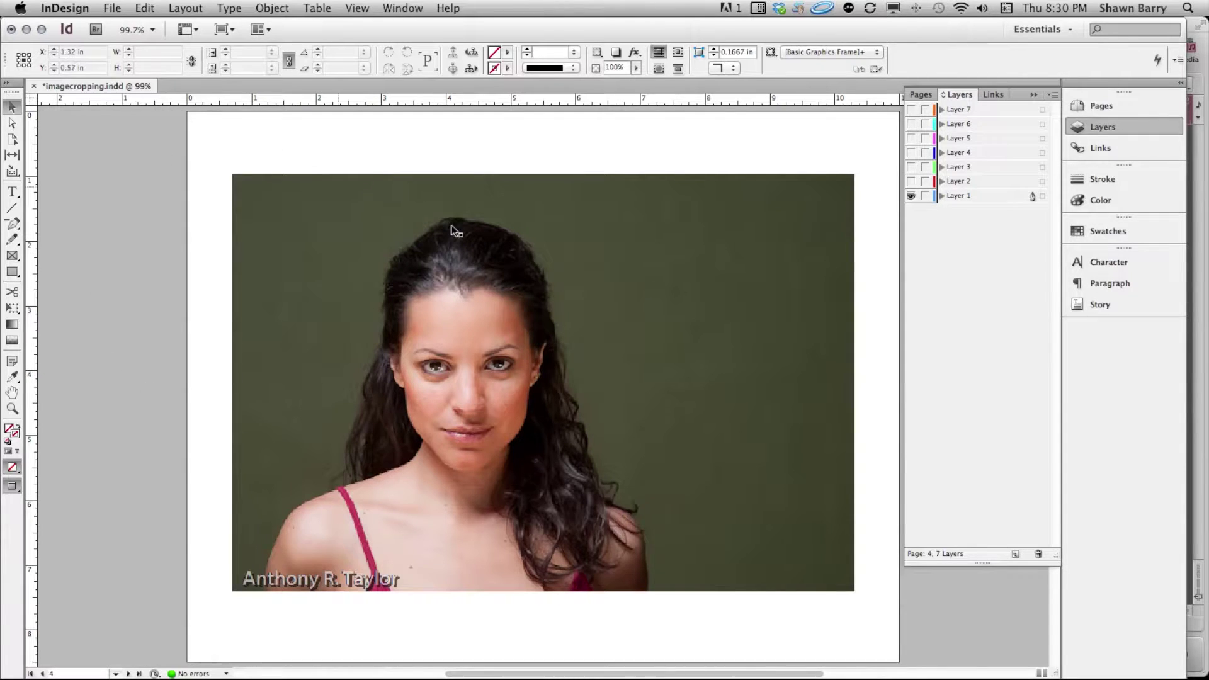
left_click(543, 382)
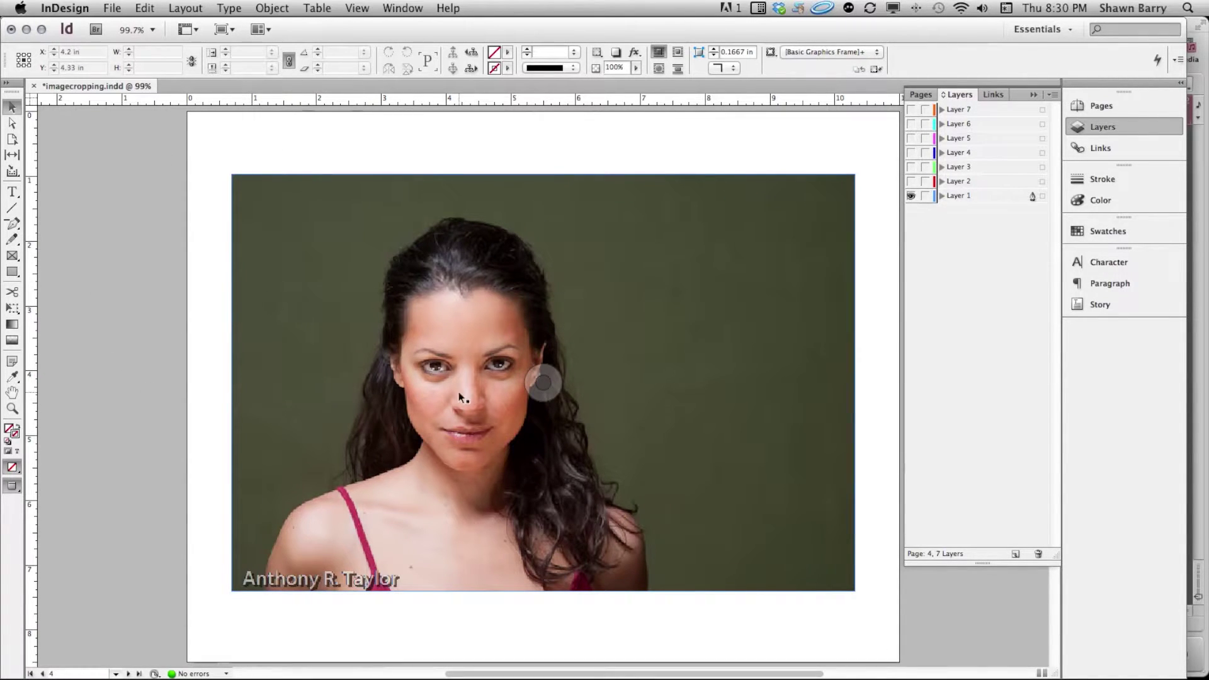
left_click(458, 605)
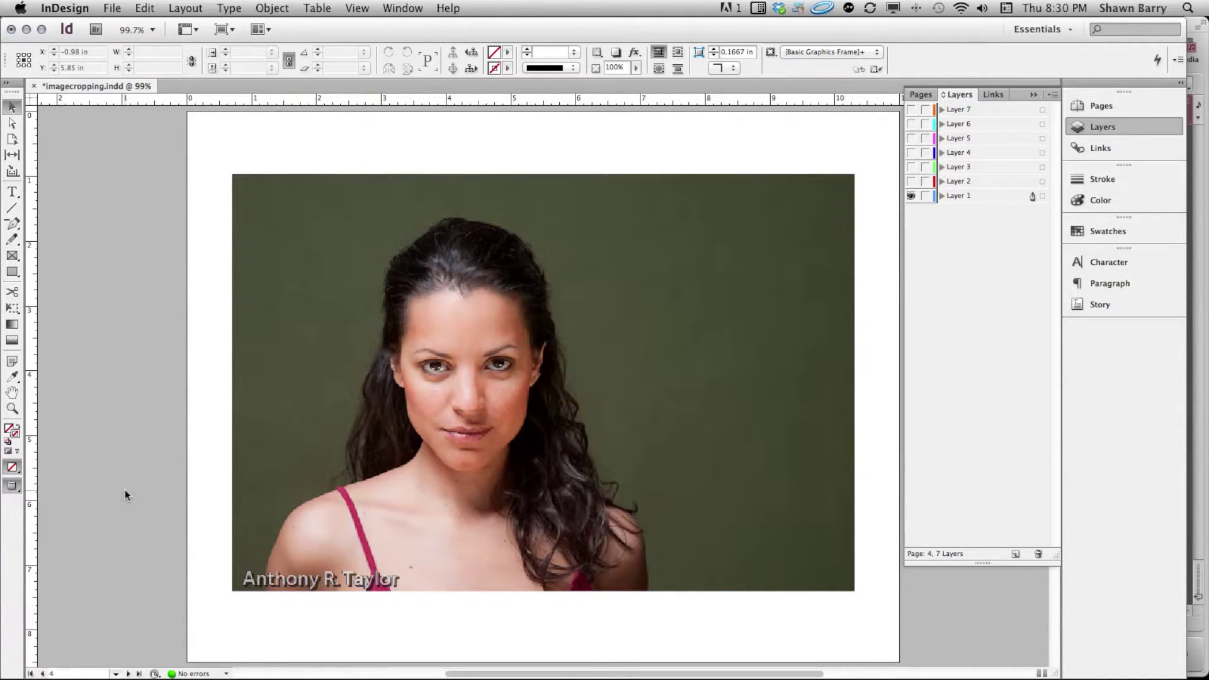
- Go to page 5 and show Layers 2 through 5 one at a time to compare the crops of the photo
key("shift+Page_Down")
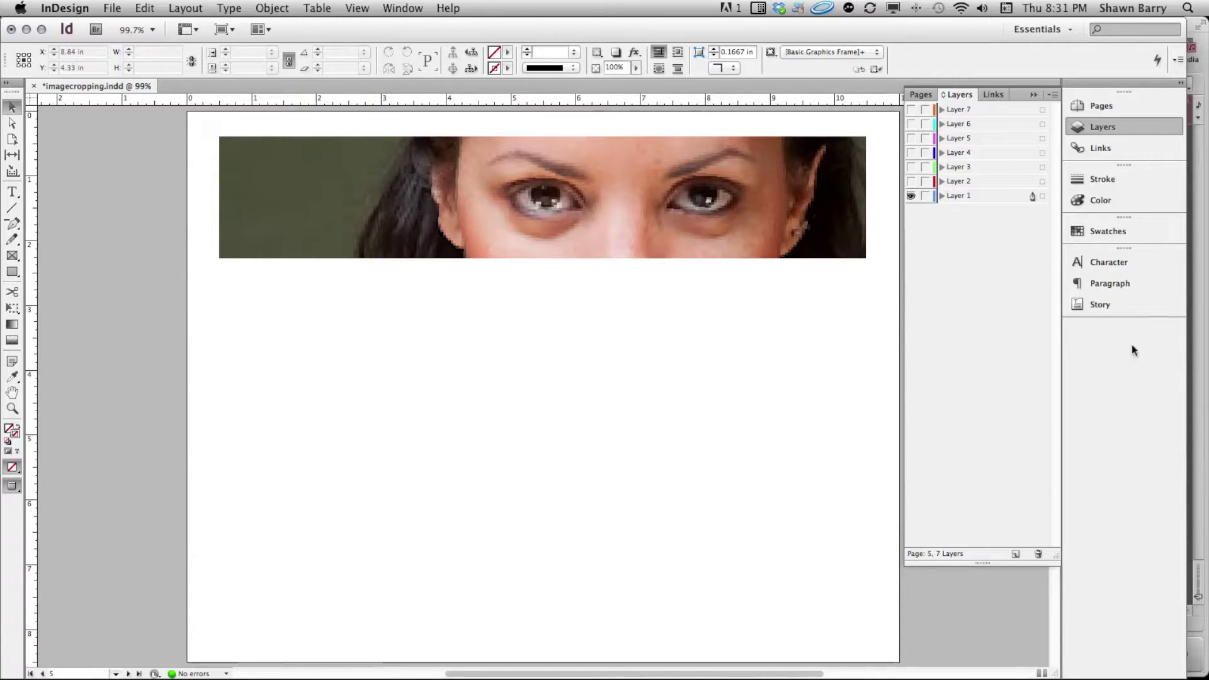
left_click(911, 181)
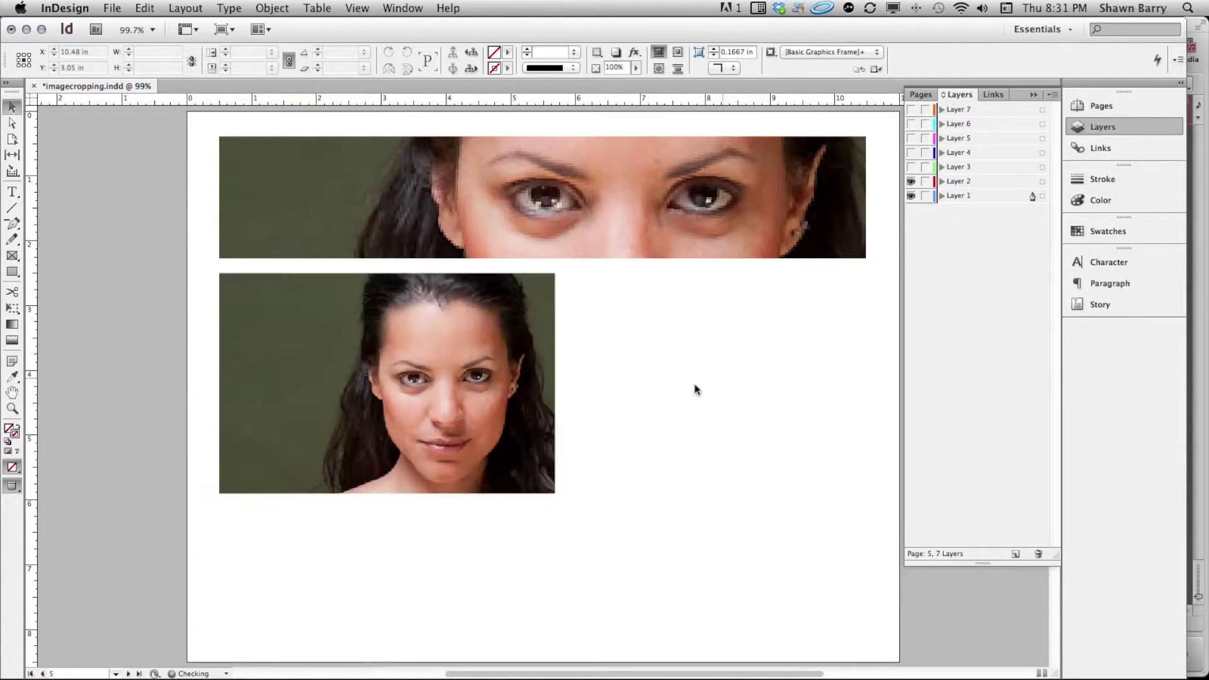
left_click(387, 383)
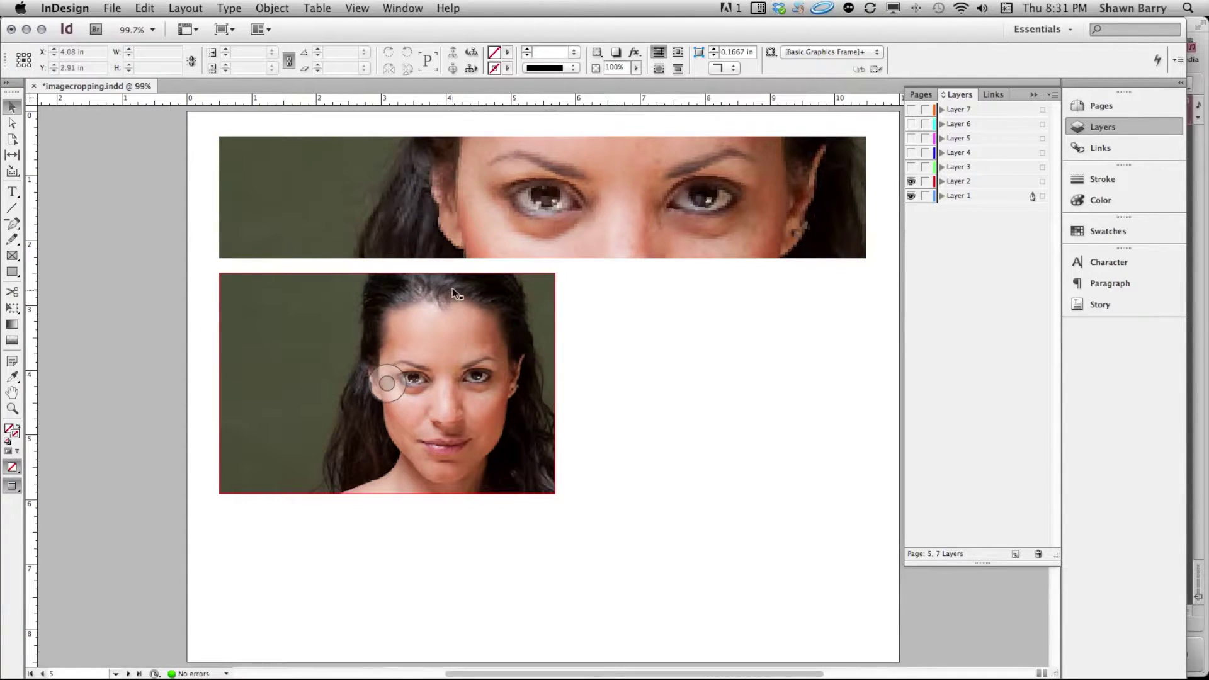
left_click(669, 305)
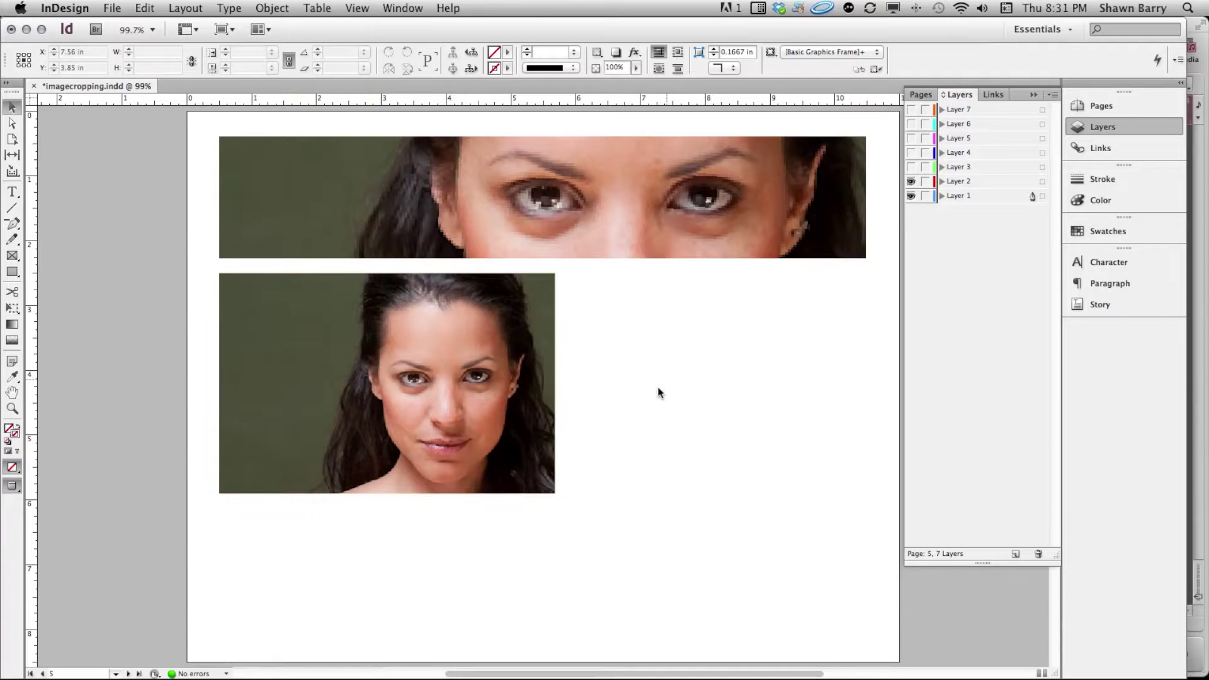
left_click(910, 166)
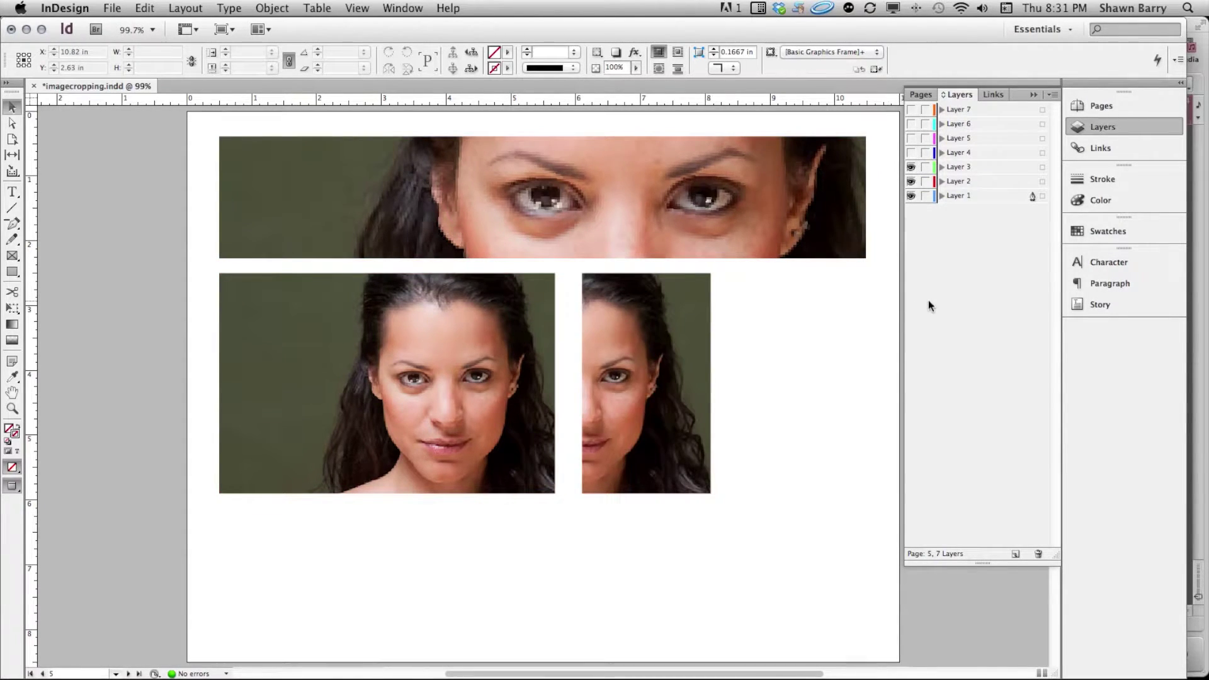
left_click(911, 153)
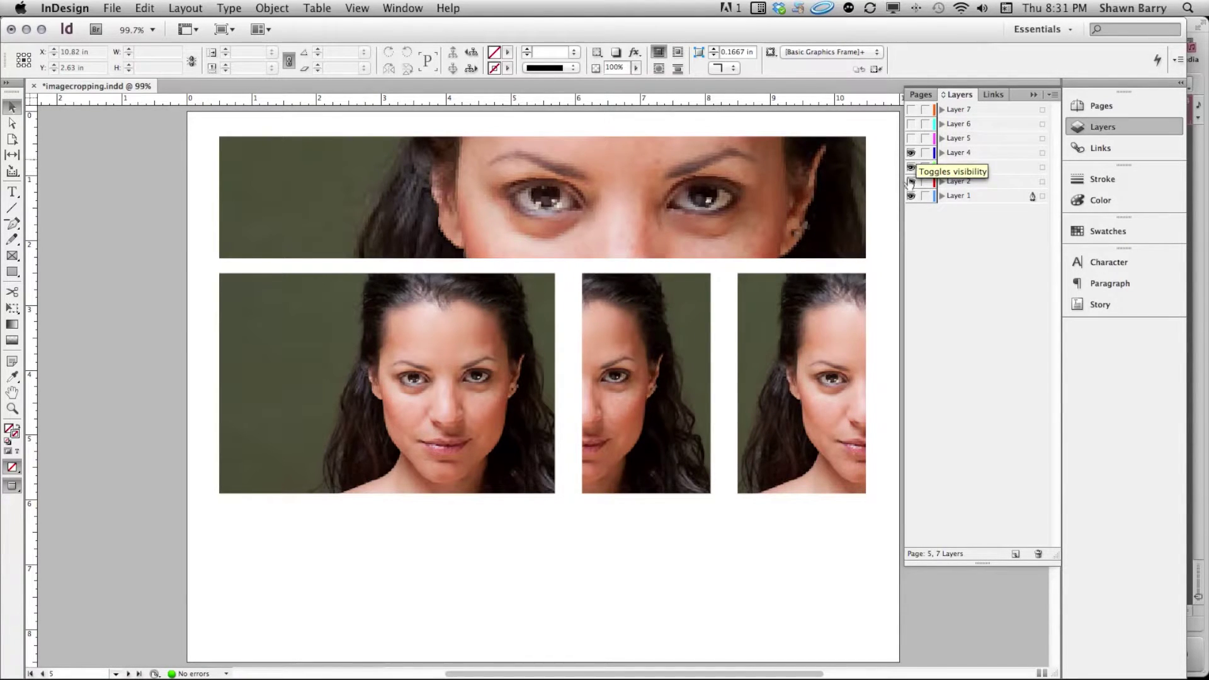
left_click(910, 140)
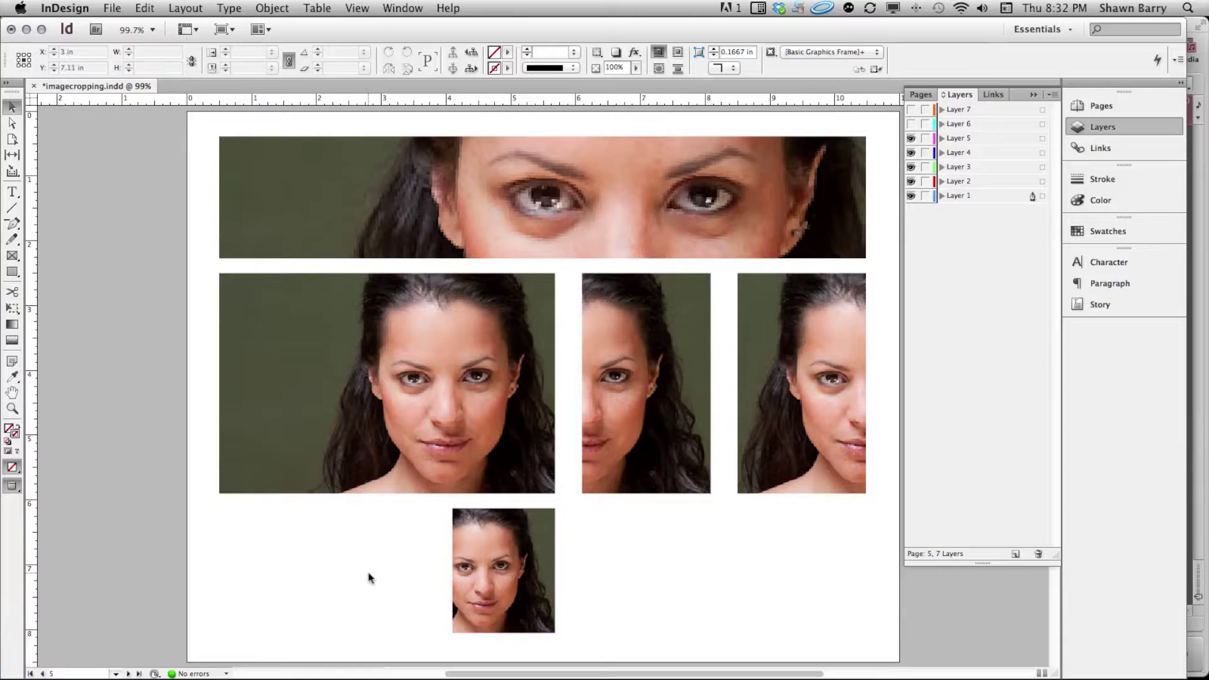
left_click(819, 444)
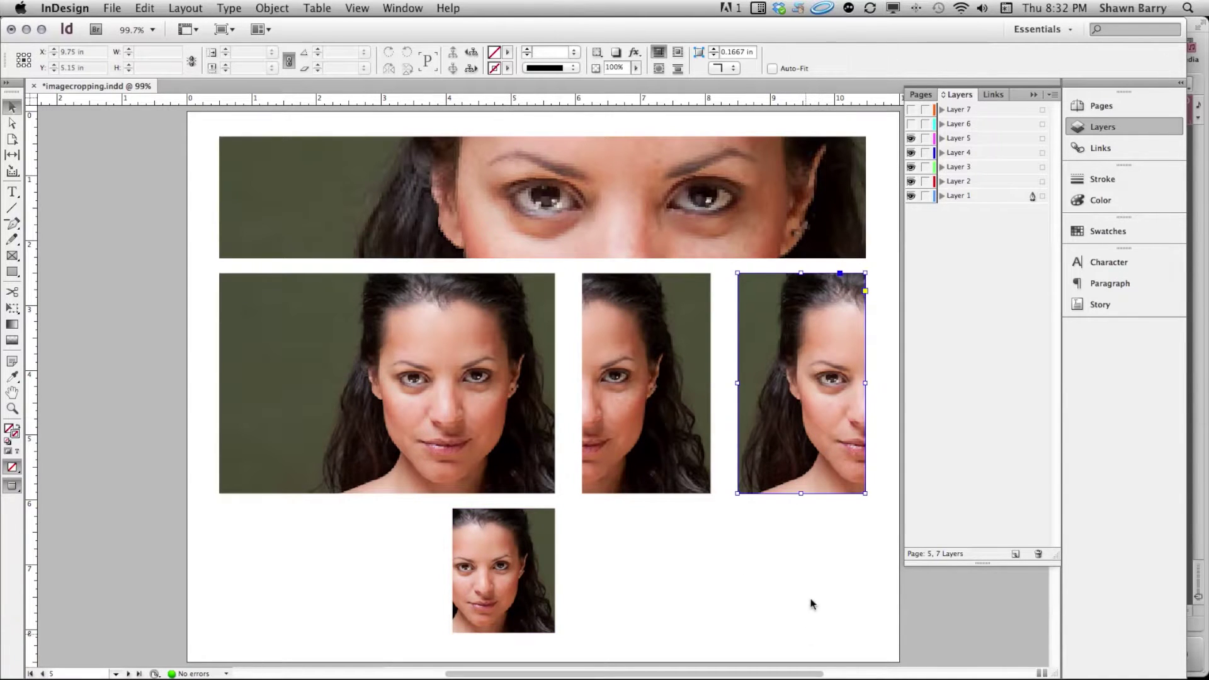
left_click(750, 194)
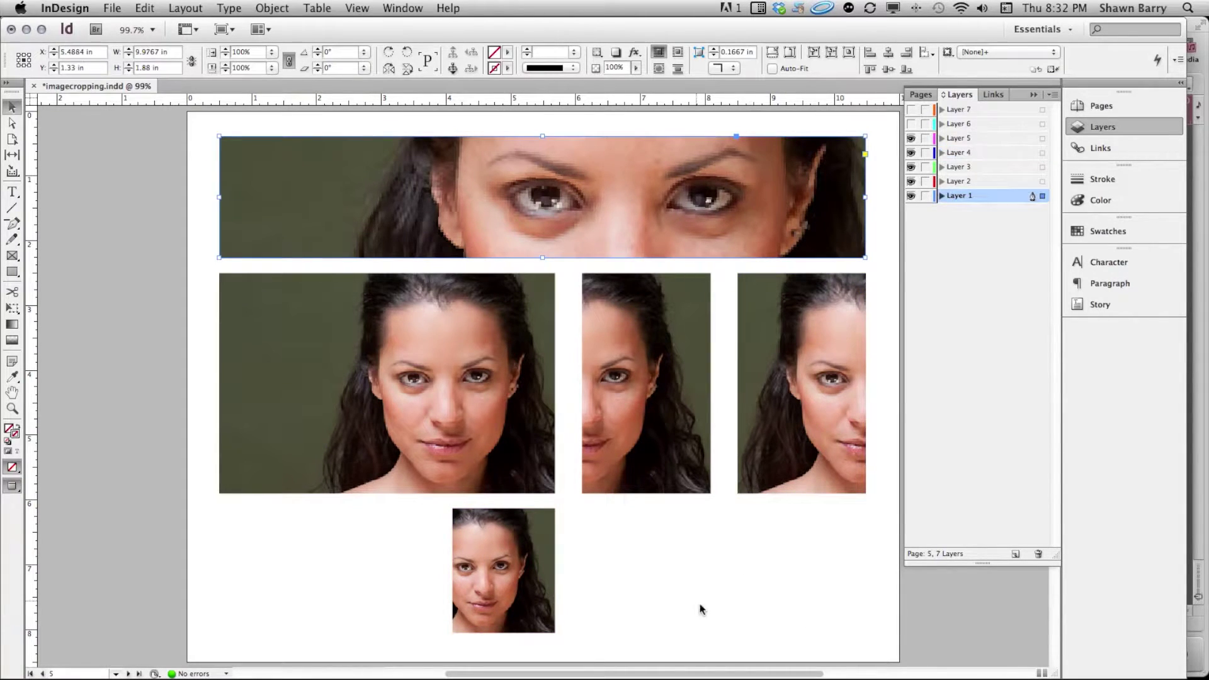
left_click(721, 563)
- Hide Layers 2 through 5 and move on past the full photo on page 6 to the crops on page 7
left_click_drag(911, 137, 911, 170)
left_click(911, 182)
key("shift+Page_Down")
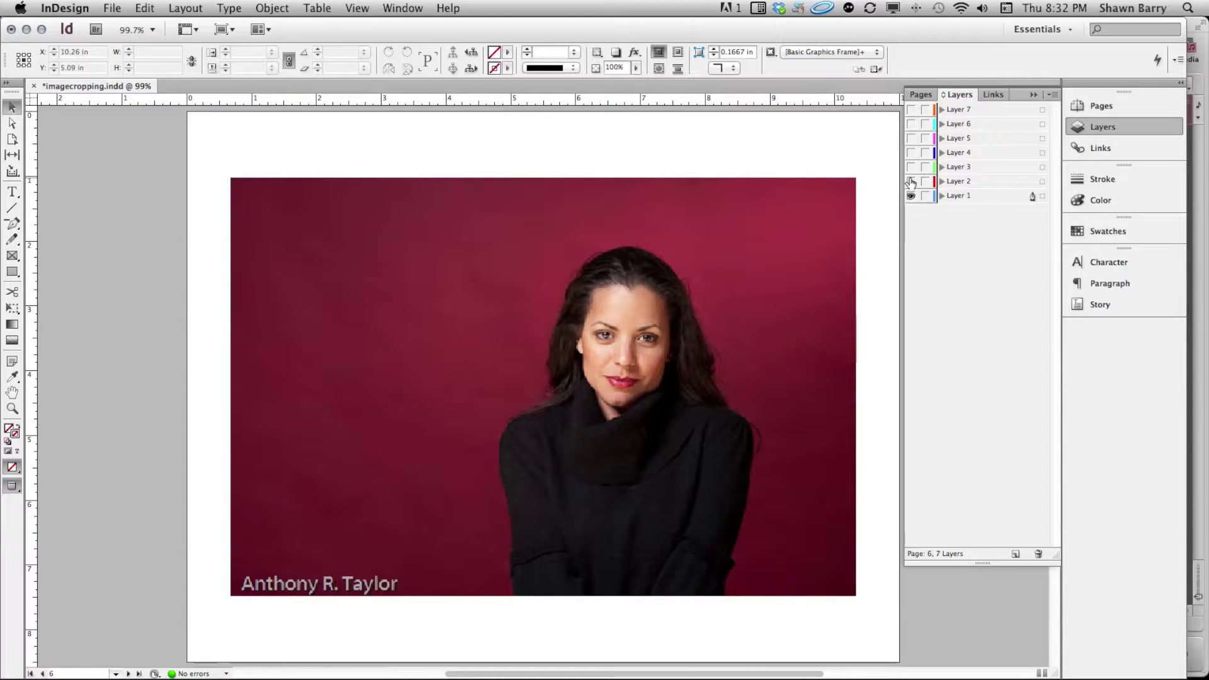
key("shift+Page_Down")
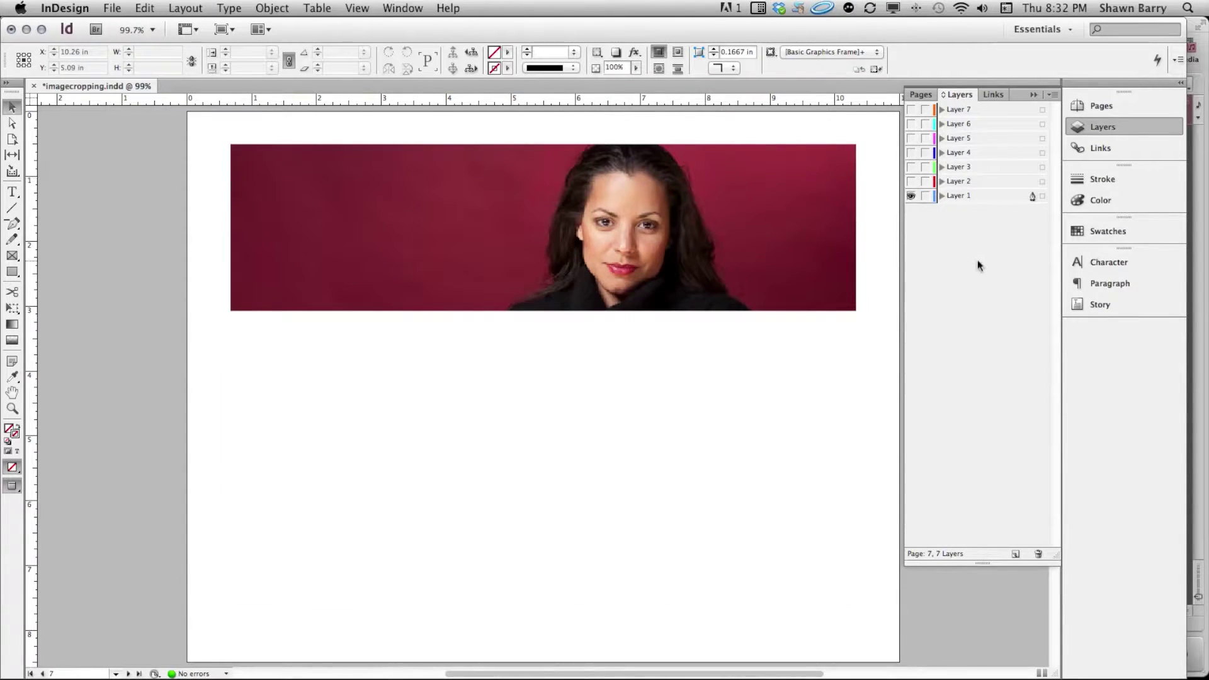
- Show Layer 2 and Layer 3 on page 7 to view the two tall half-face crops
left_click(543, 228)
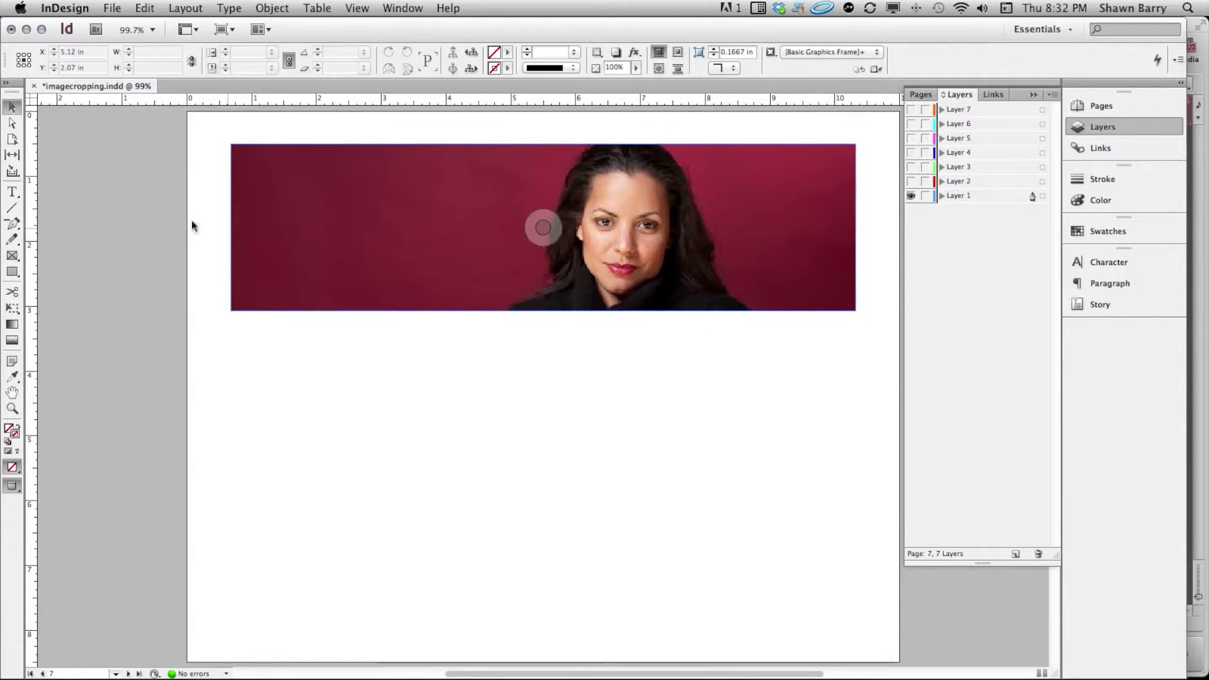
left_click(540, 225)
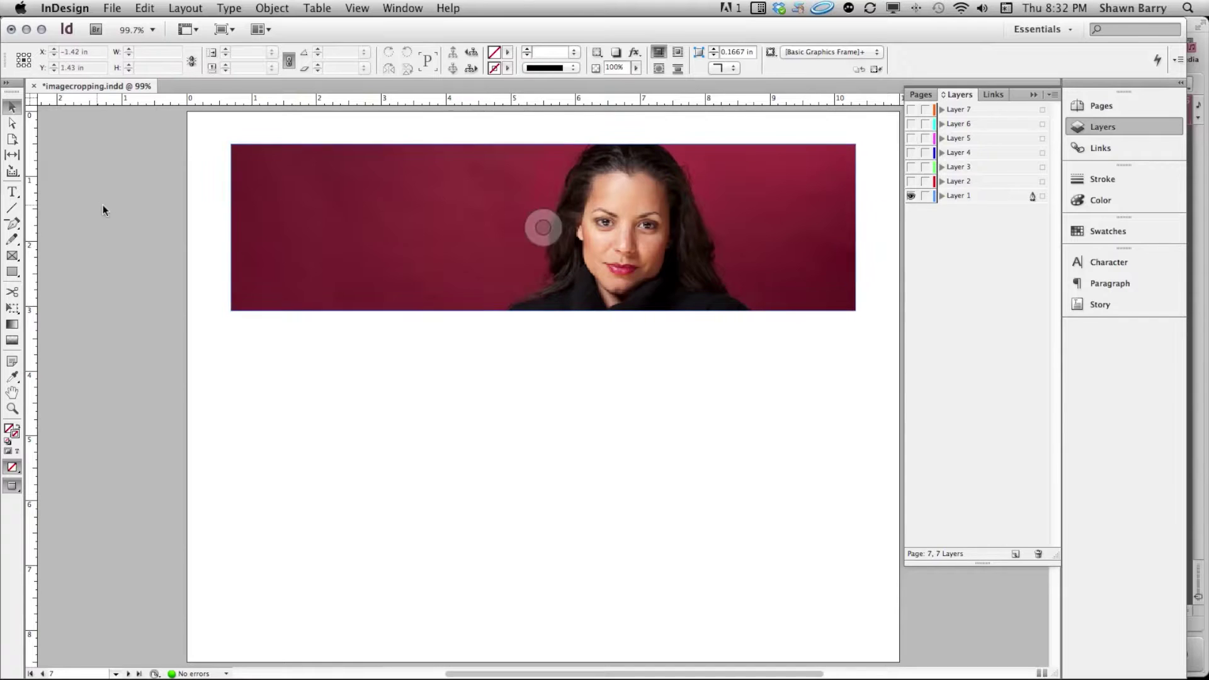
left_click(911, 182)
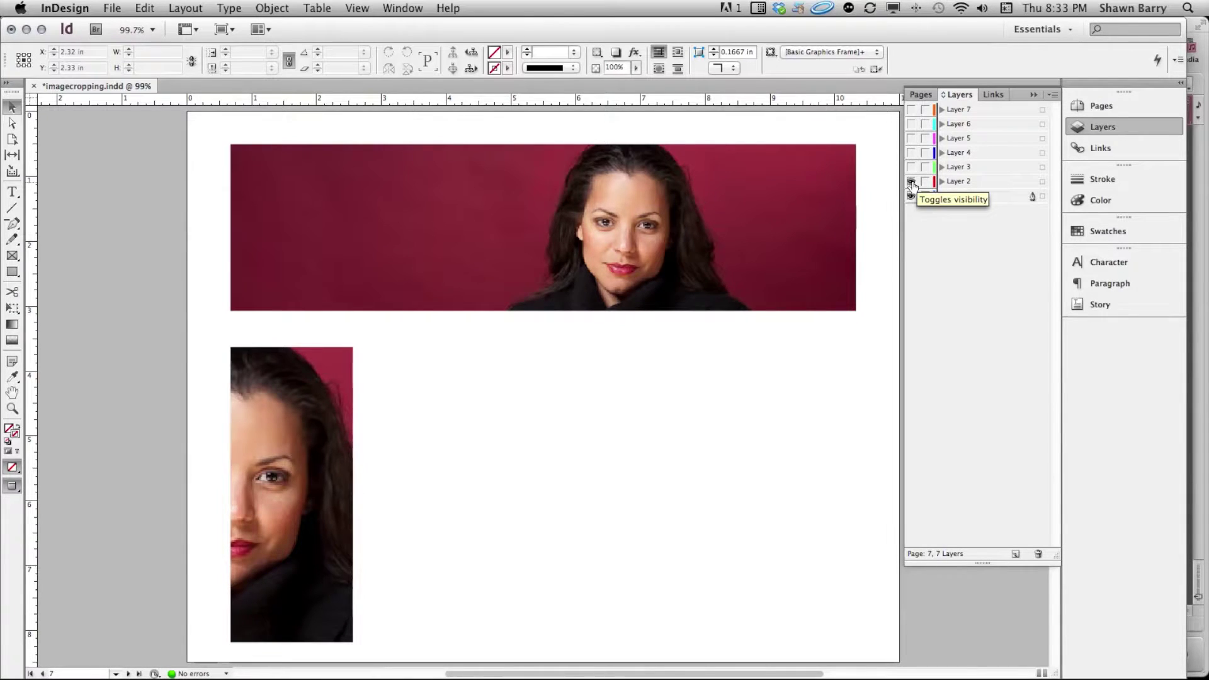
left_click(911, 168)
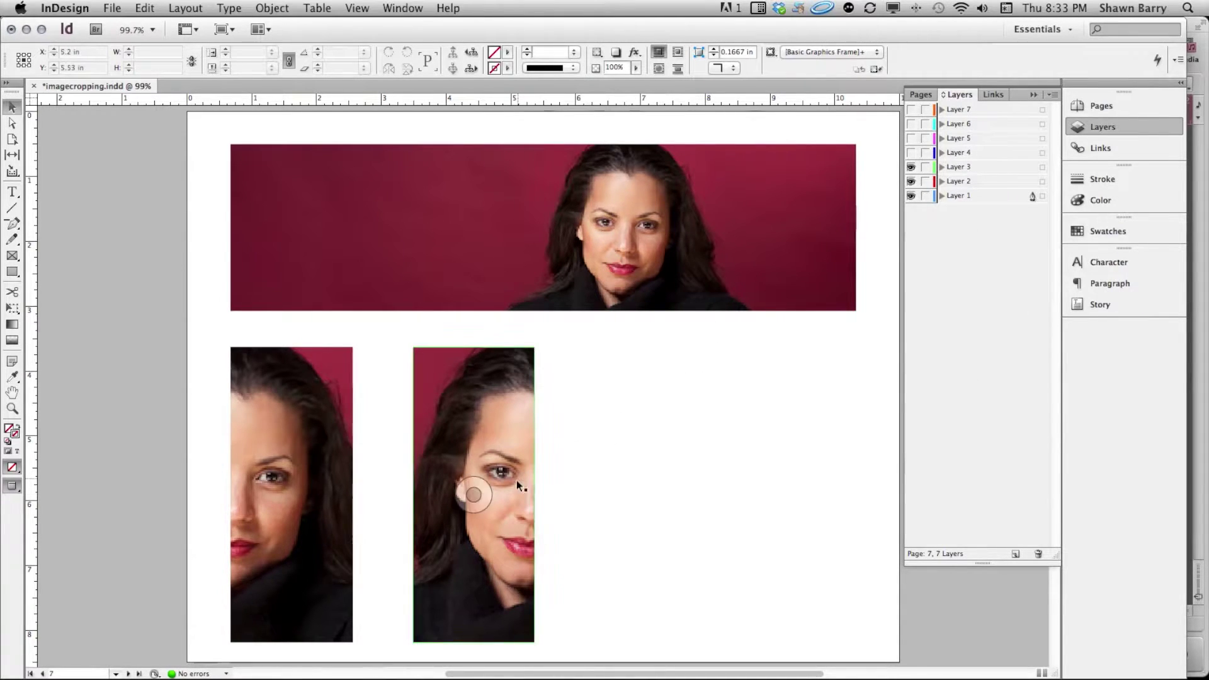
- Rotate the image inside the Layer 3 half-face frame on page 7 to 5°, keeping the frame itself upright
left_click(402, 221)
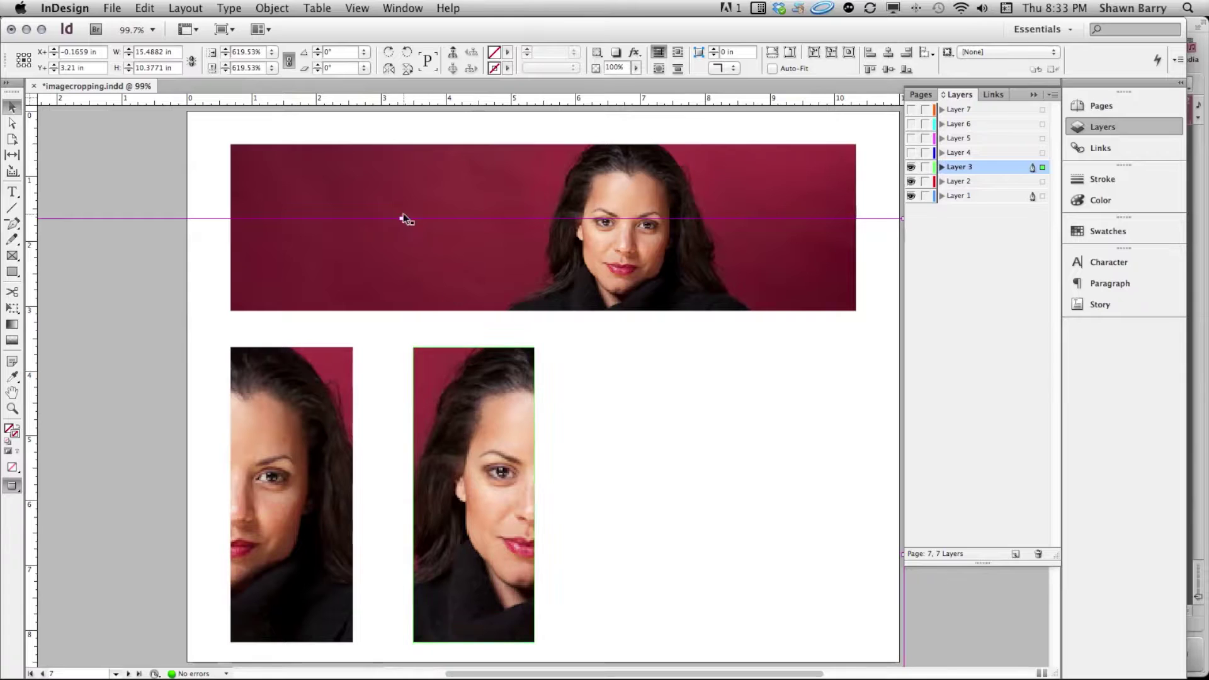
left_click(326, 52)
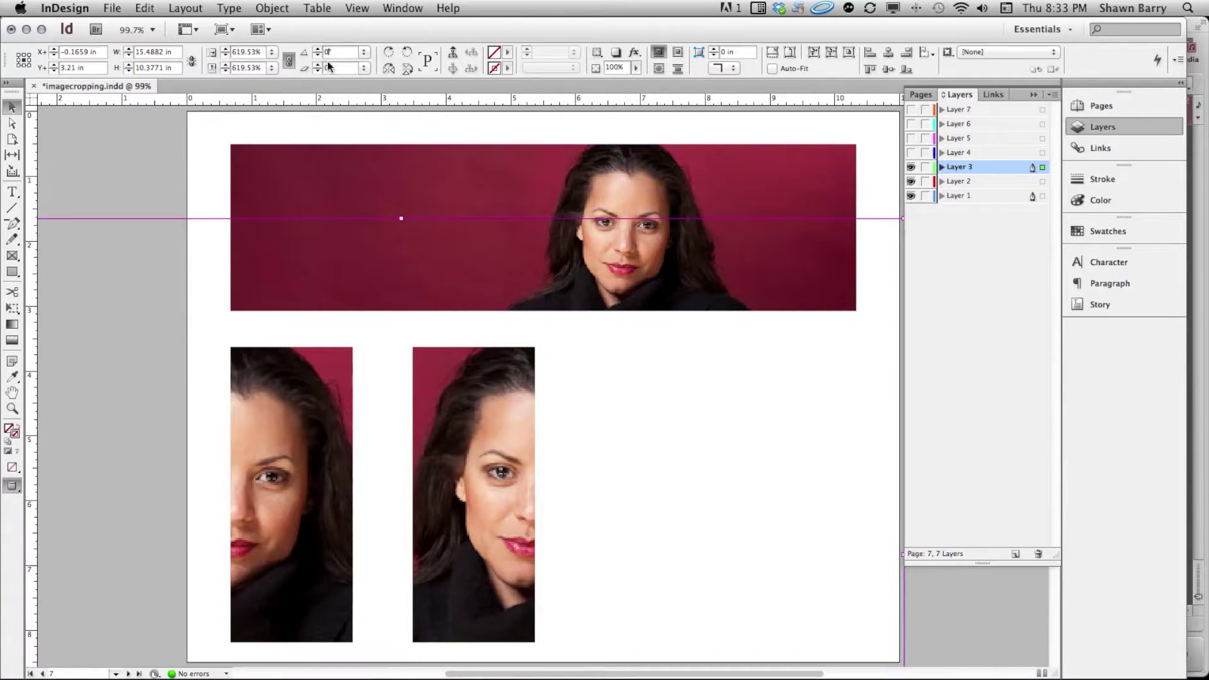
key("Up")
key("Up")
key("Up")
key("Up")
key("Up")
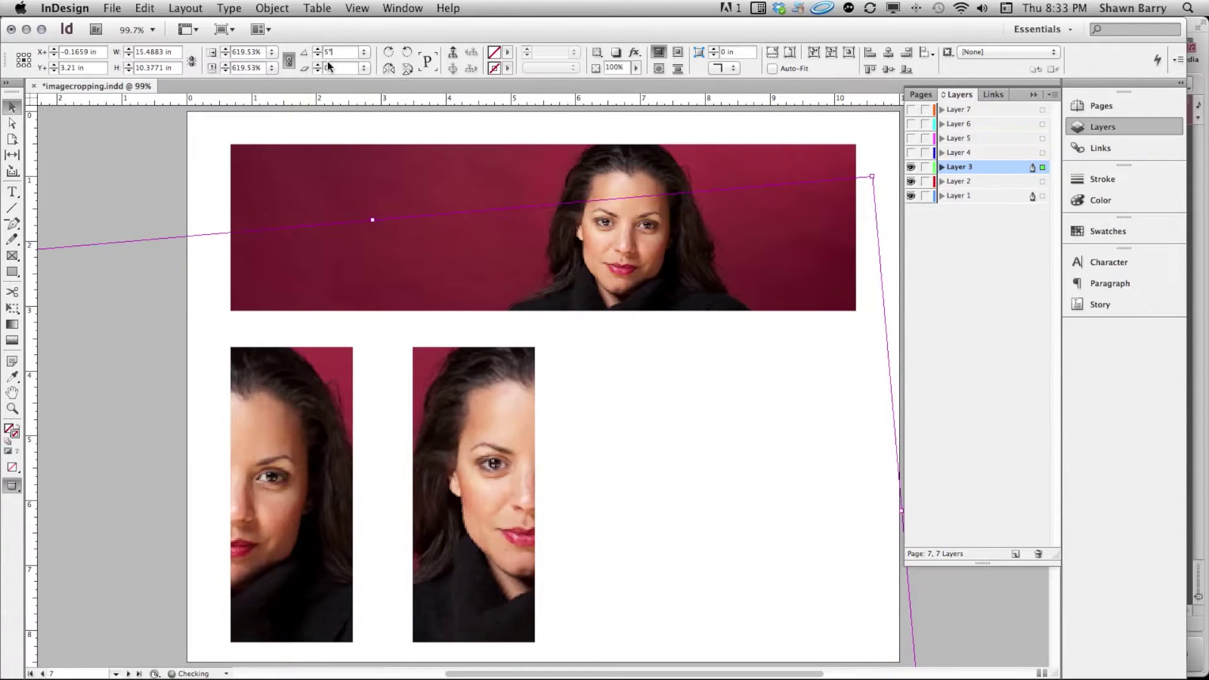
left_click(77, 147)
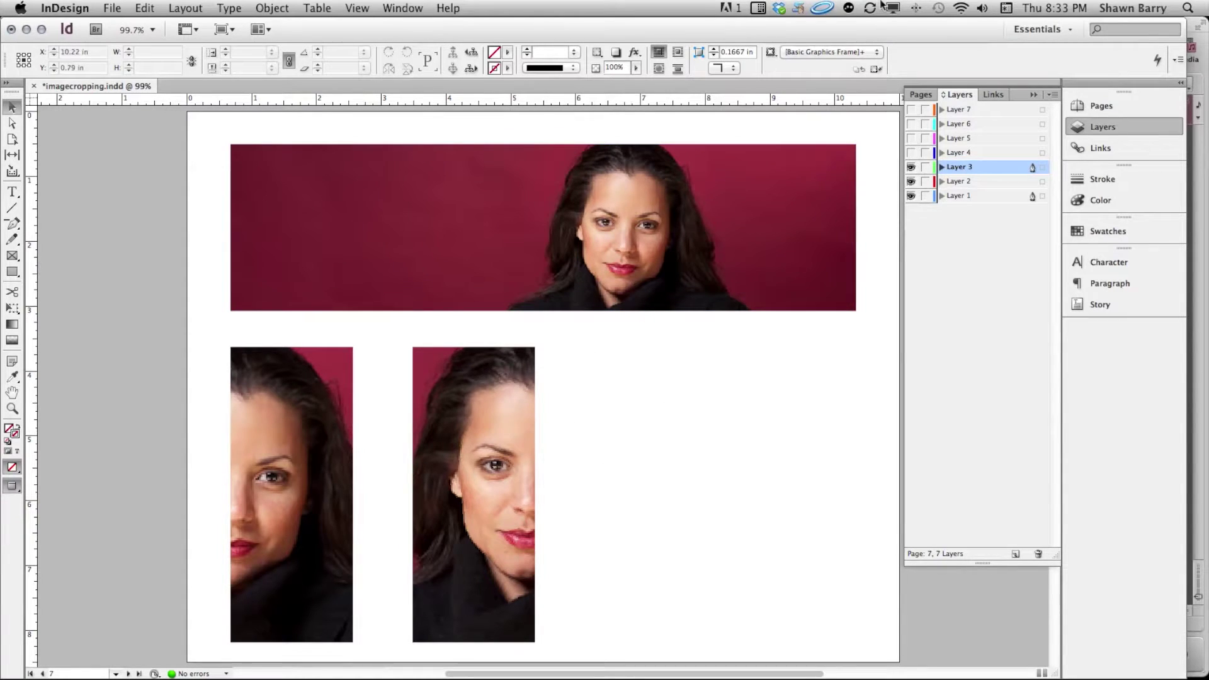
- Show the Layer 4 eye crop on page 7, and move on to page 9 with only Layer 1 visible
left_click(911, 153)
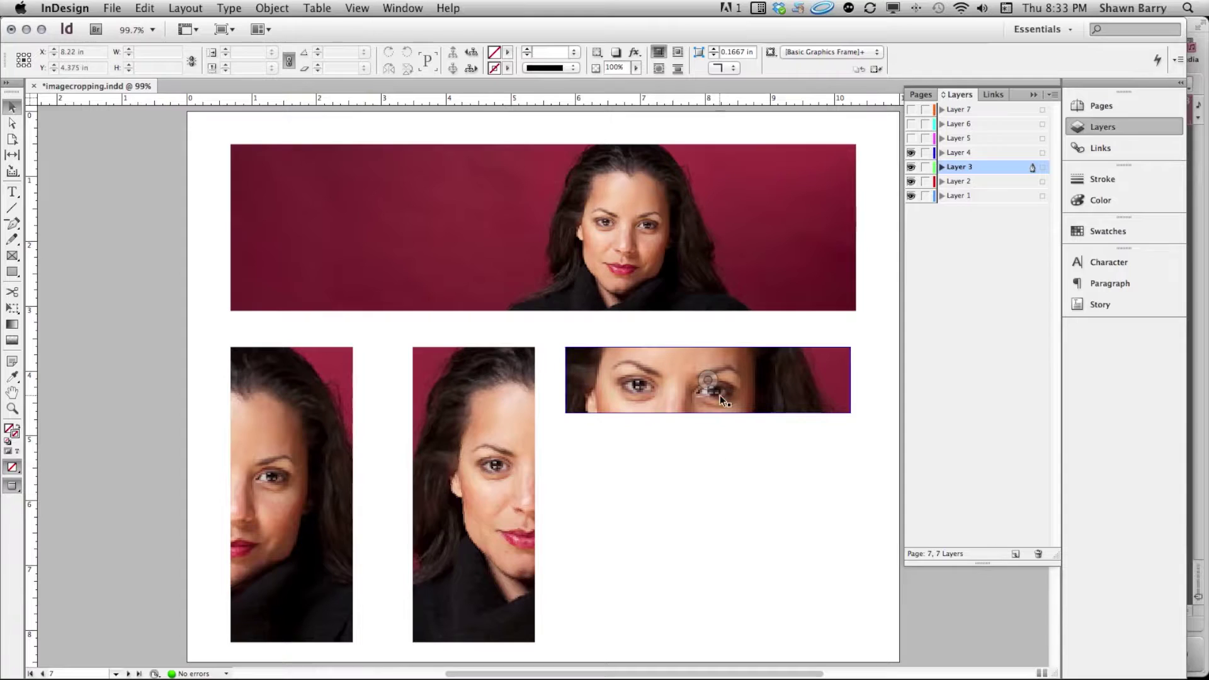
left_click(708, 381)
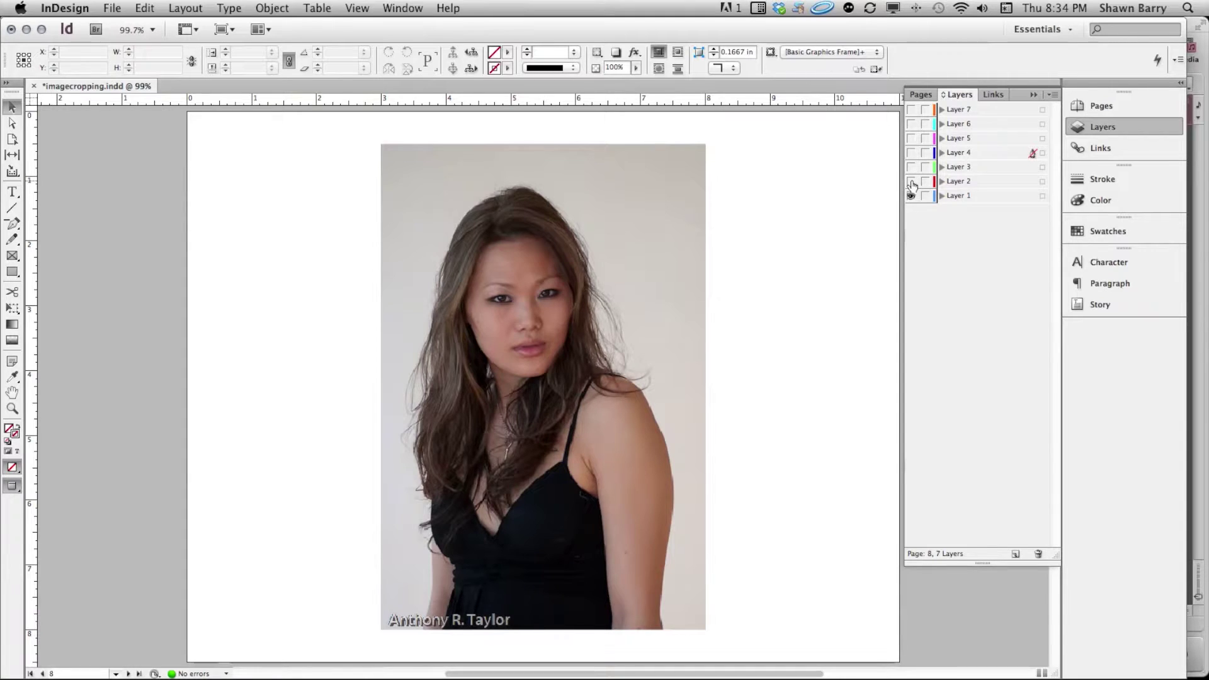
key("shift+Page_Down")
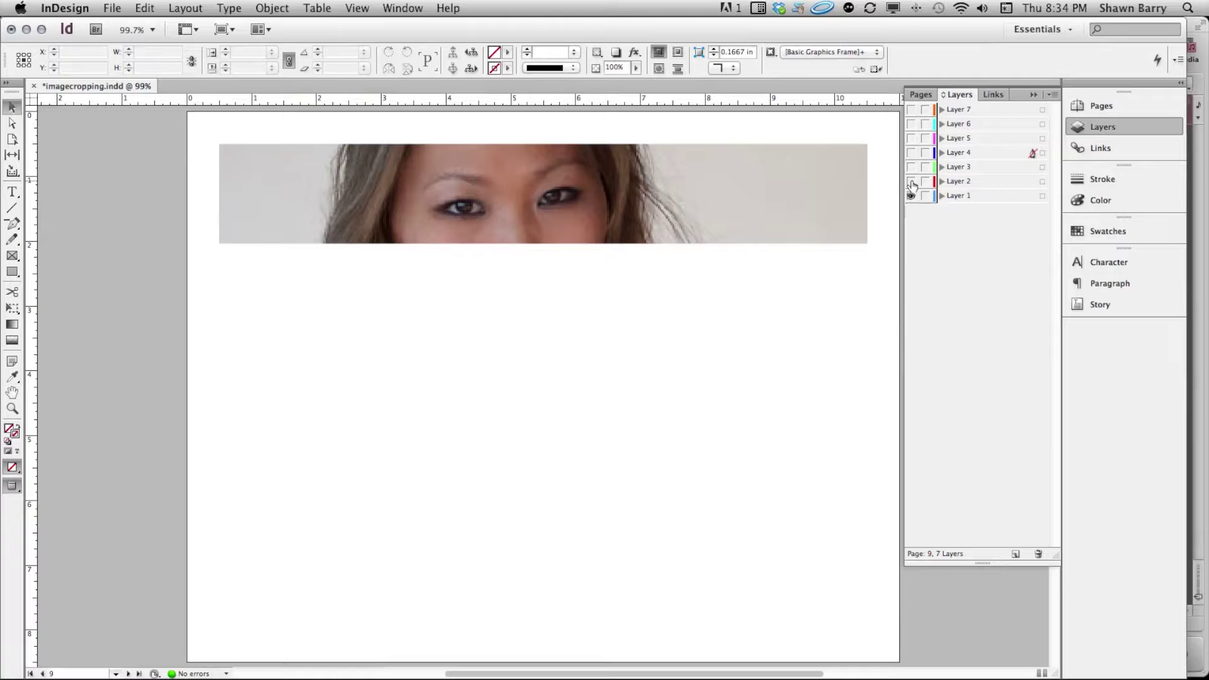
- Show Layers 2 through 5 on page 9 to view the four crops below the wide eye banner
left_click(544, 194)
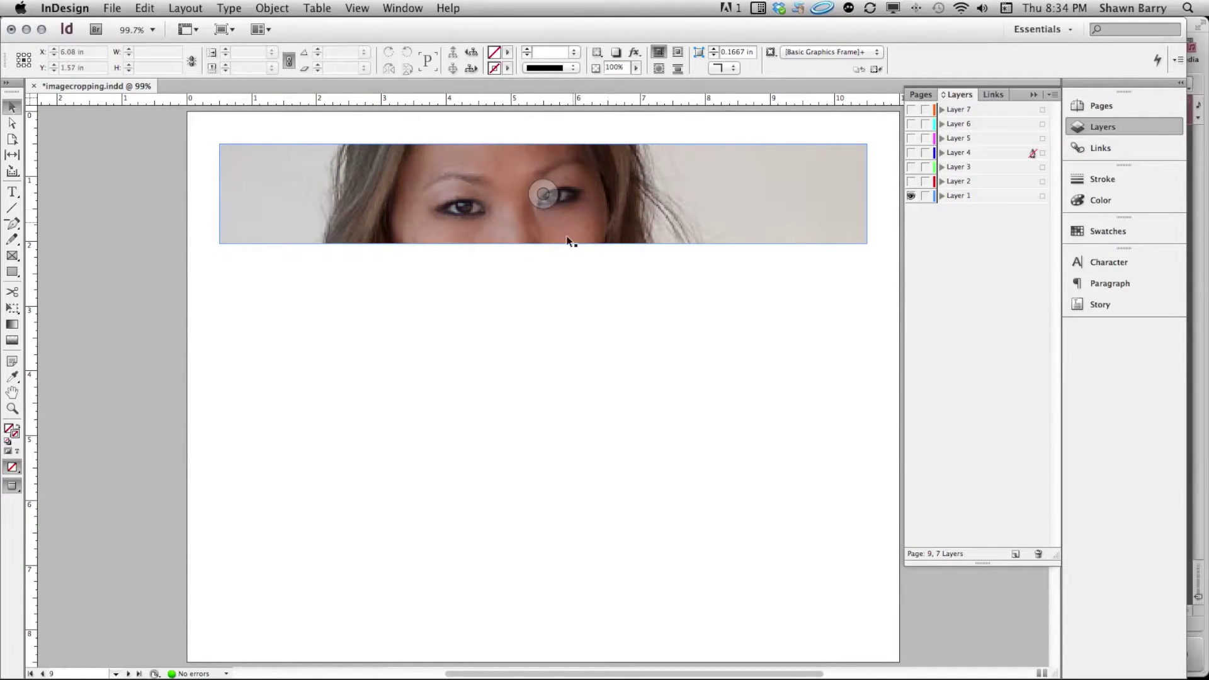
left_click(524, 332)
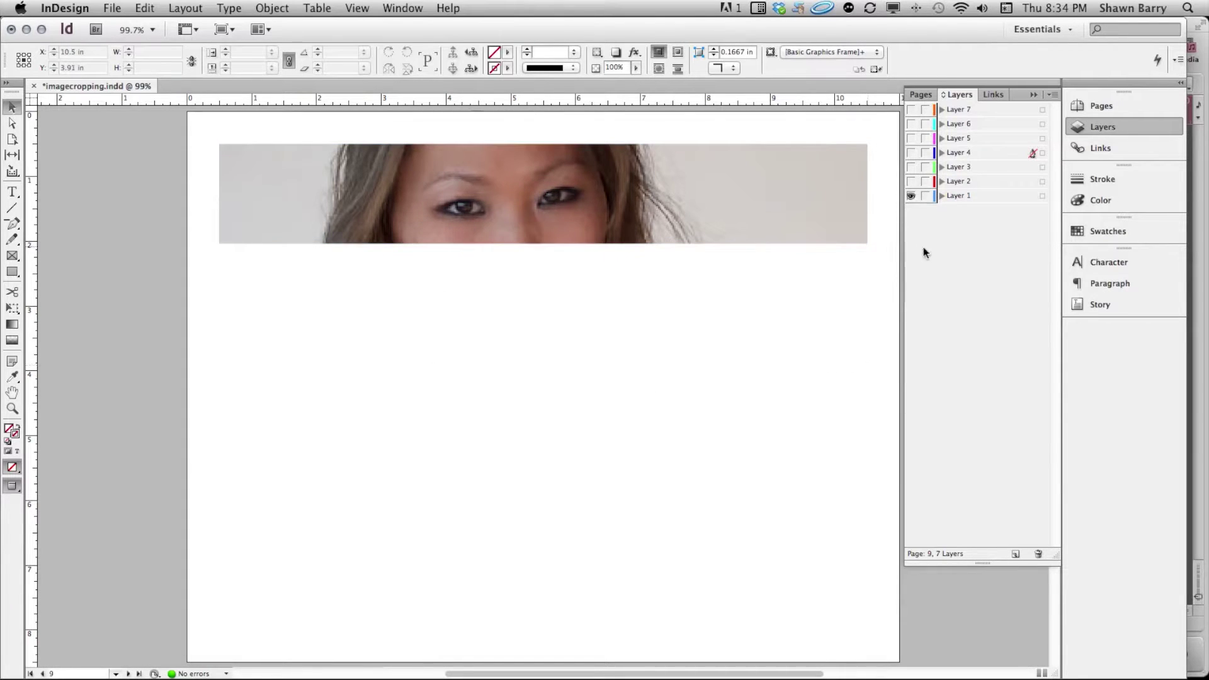
left_click(911, 182)
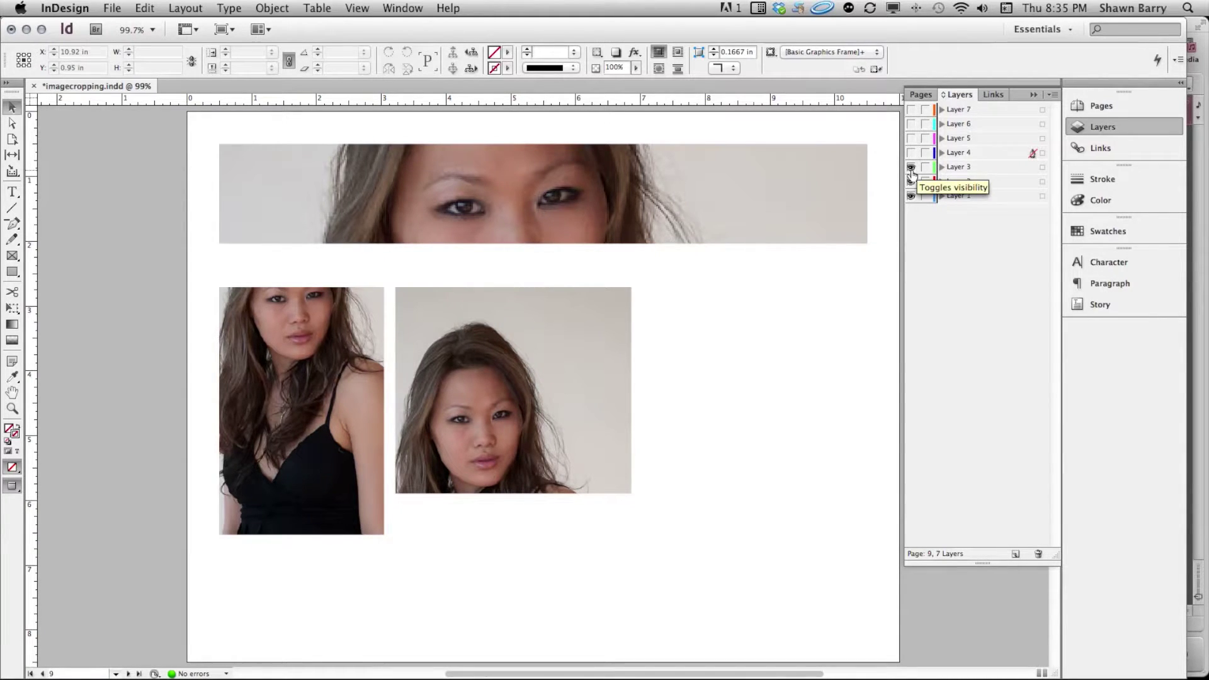
left_click(910, 152)
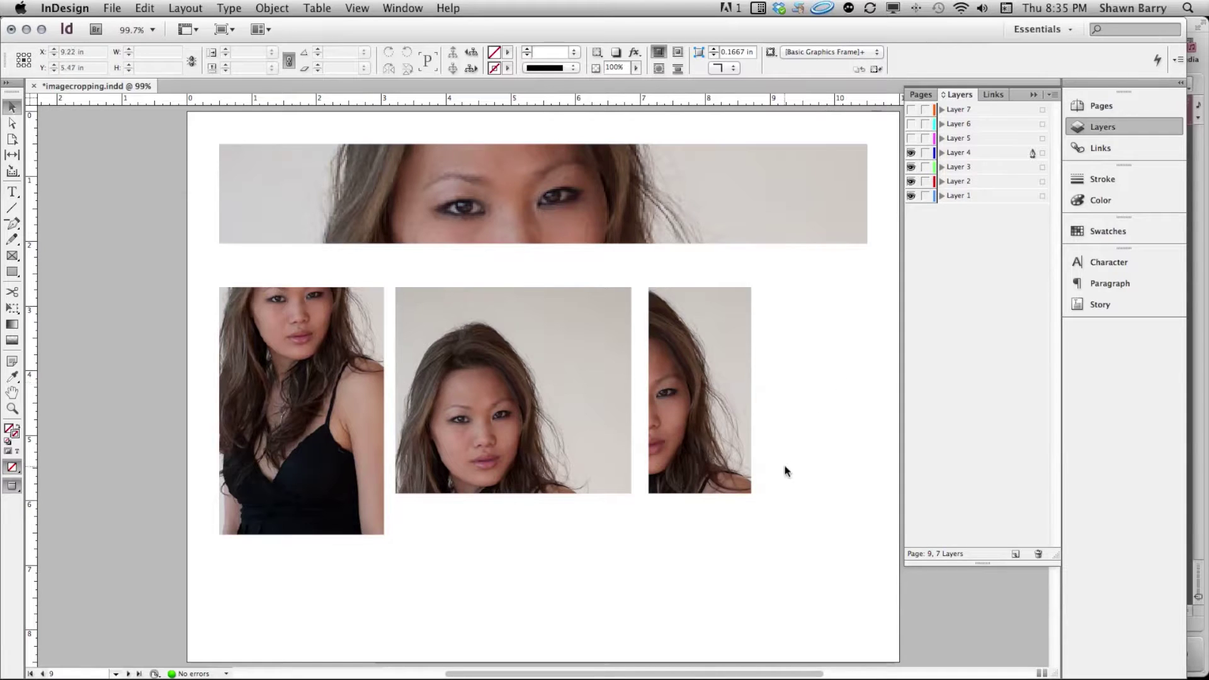
left_click(910, 138)
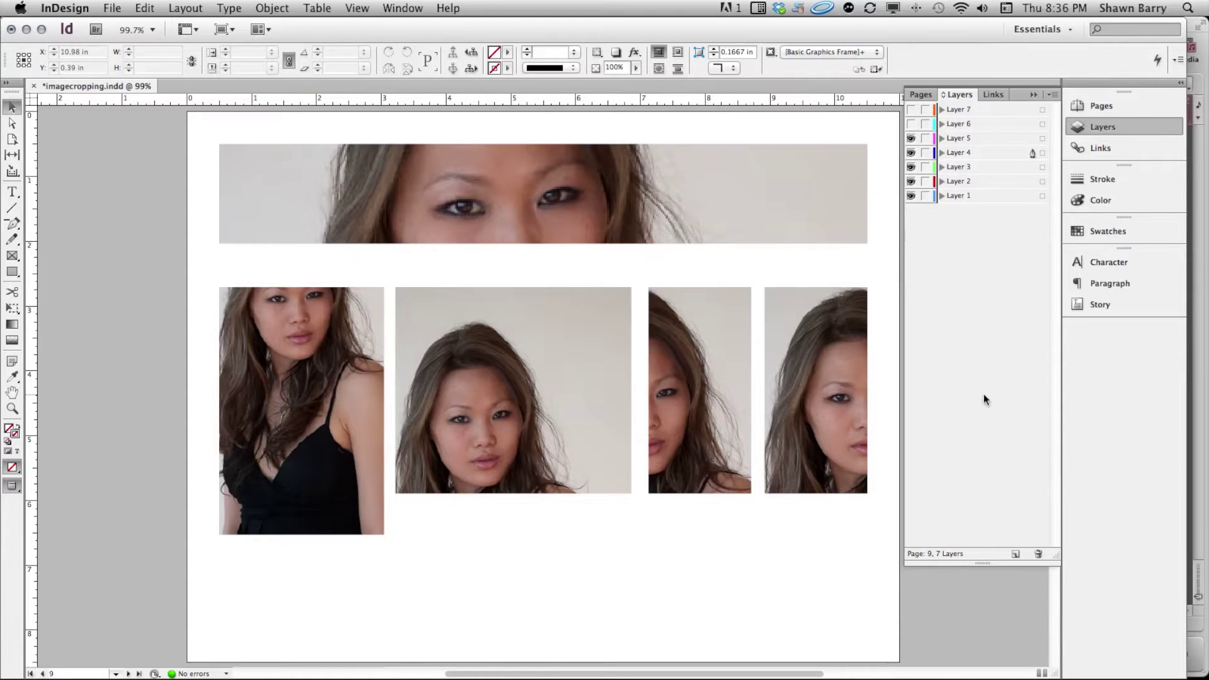
left_click(719, 387)
left_click(732, 579)
- Hide Layers 2 through 5 and move on past the full photo on page 10 to the crops on page 11
left_click_drag(913, 140, 914, 182)
key("shift+Page_Down")
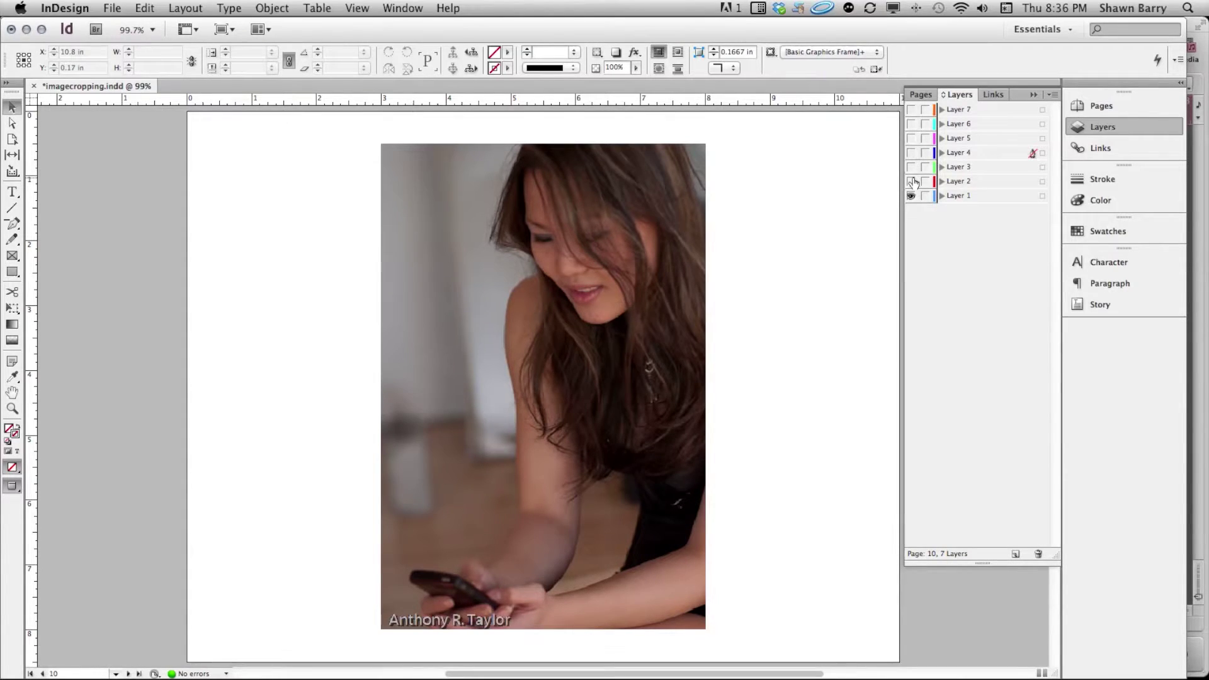
key("shift+Page_Down")
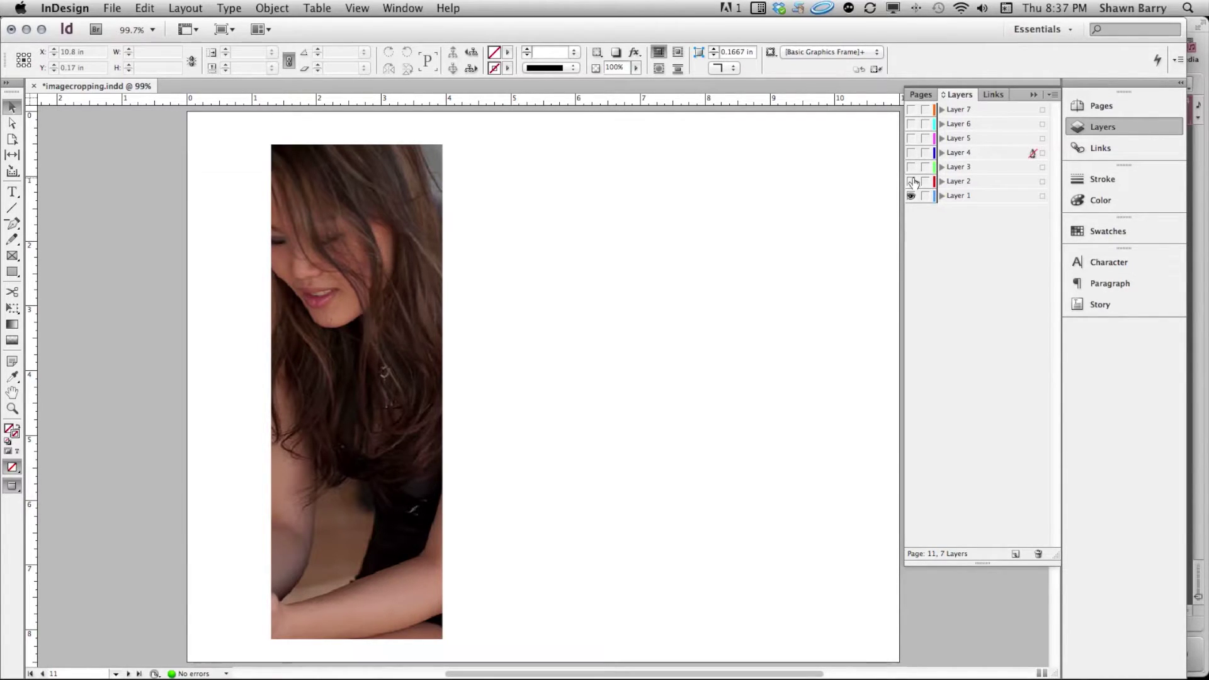
- Show Layer 2 and Layer 3 on page 11 to view the wide face crop and the upright crop below it
left_click(911, 181)
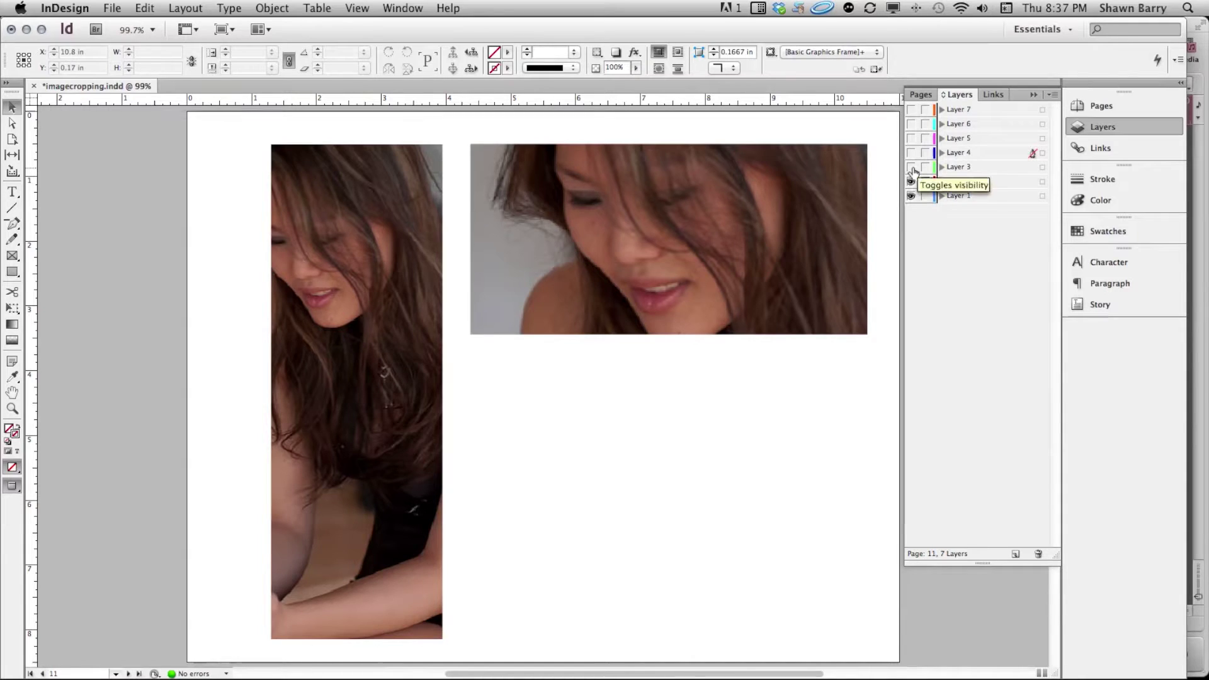
left_click(911, 167)
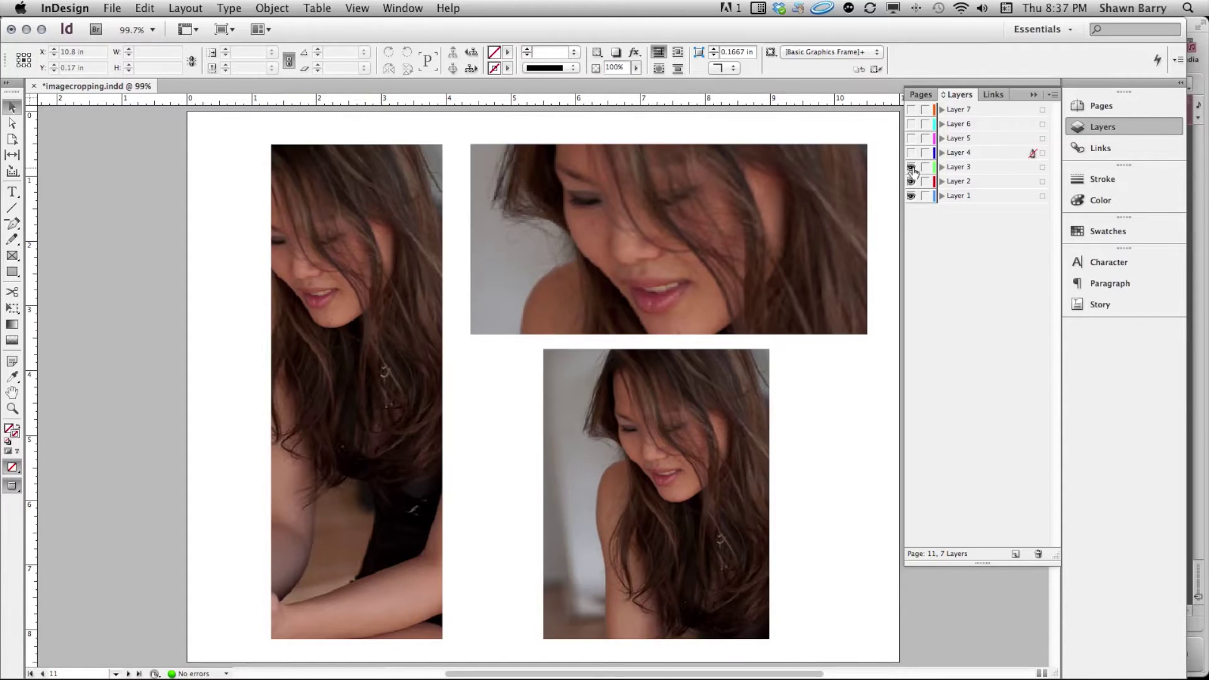
left_click(669, 237)
left_click(654, 493)
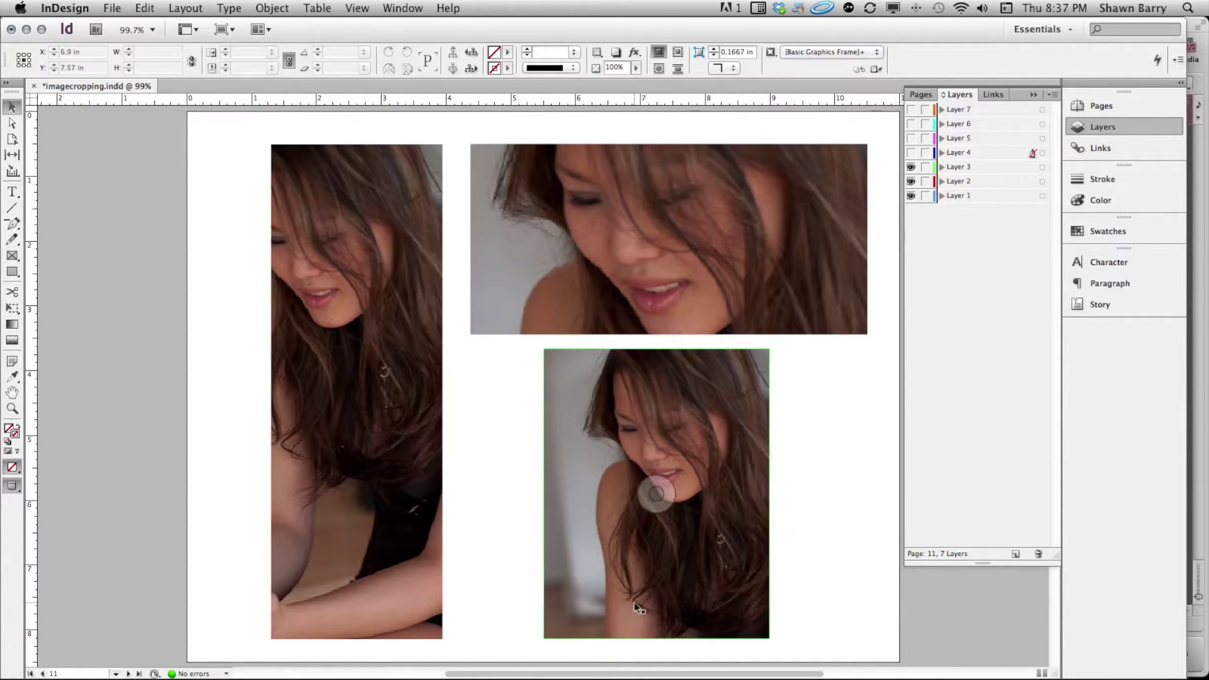
- Hide Layer 3 and Layer 2, and move on to the full photo on page 12
left_click(911, 167)
left_click(911, 181)
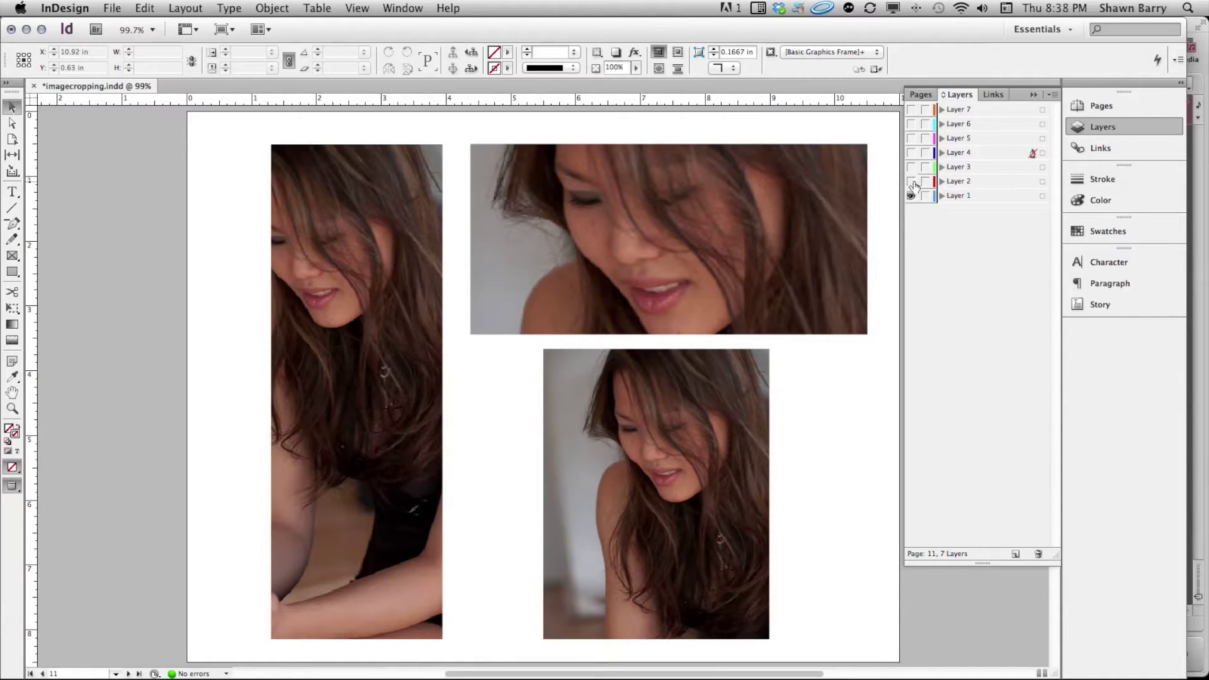
key("shift+Page_Down")
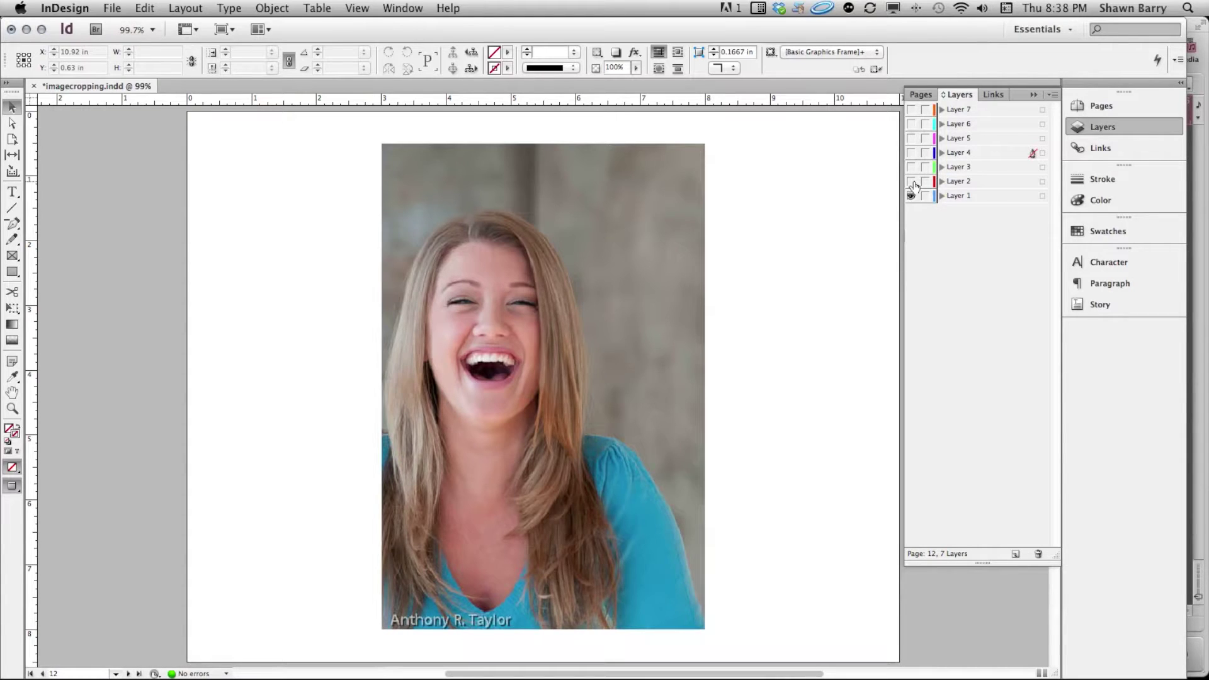
- Move on to page 13 and show Layer 2 and Layer 3 to view the mouth crop and the full-face crop
key("Page_Down")
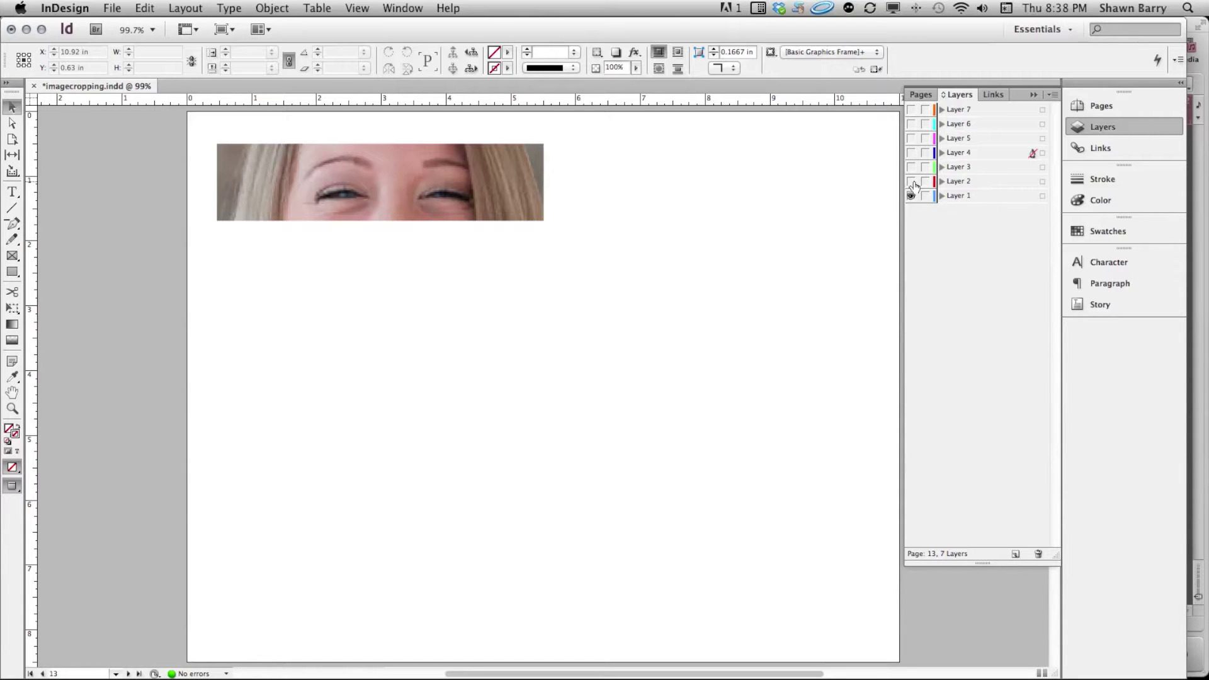
left_click(911, 182)
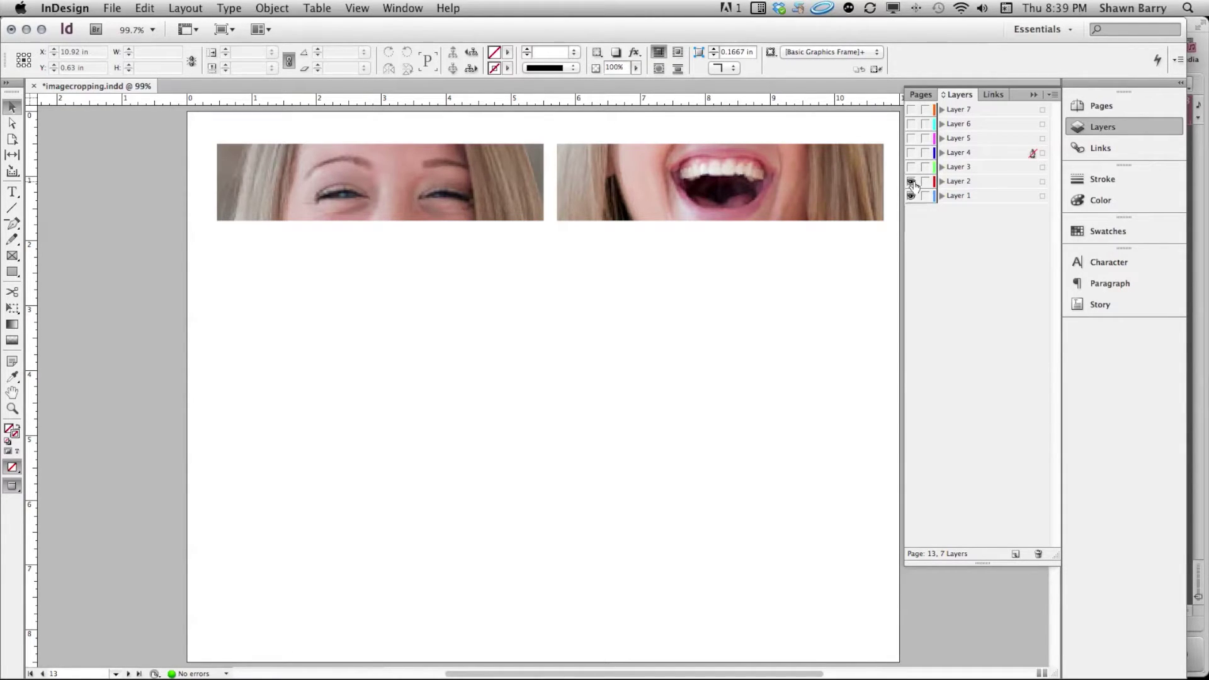
left_click(910, 168)
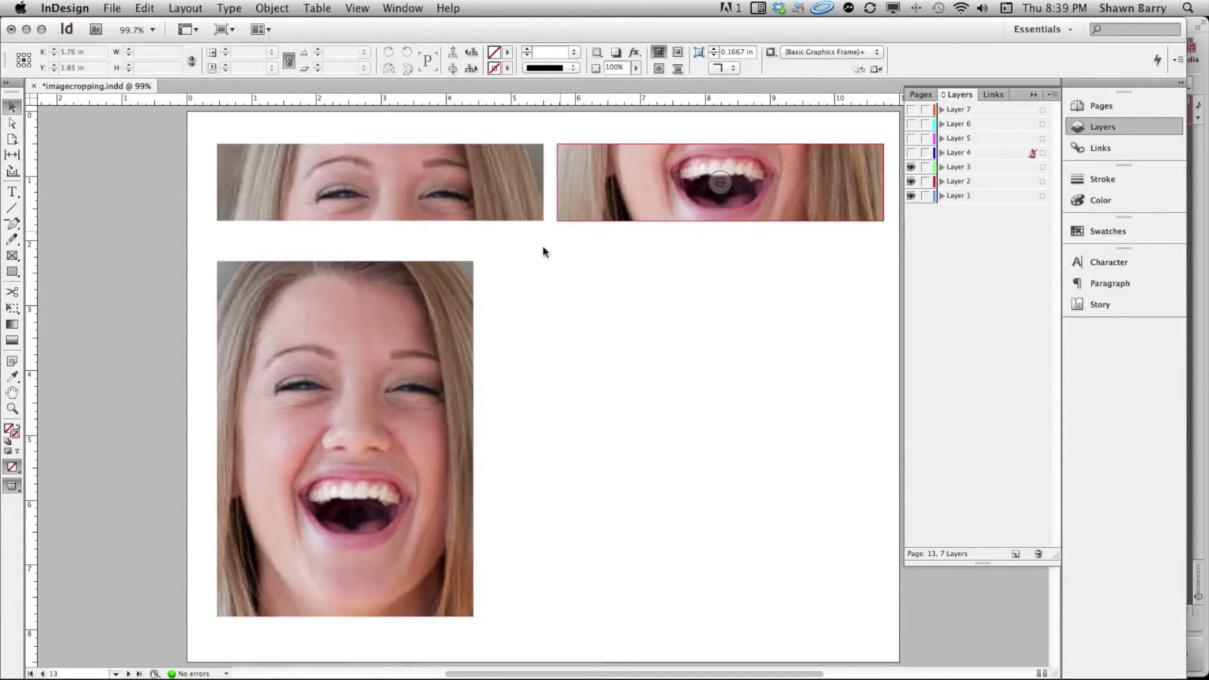
- Try cropping the Layer 3 full-face frame on page 13 tighter at both sides and the top, to 2.625 in wide
left_click(346, 422)
left_click_drag(217, 437, 259, 437)
left_click_drag(473, 438, 430, 441)
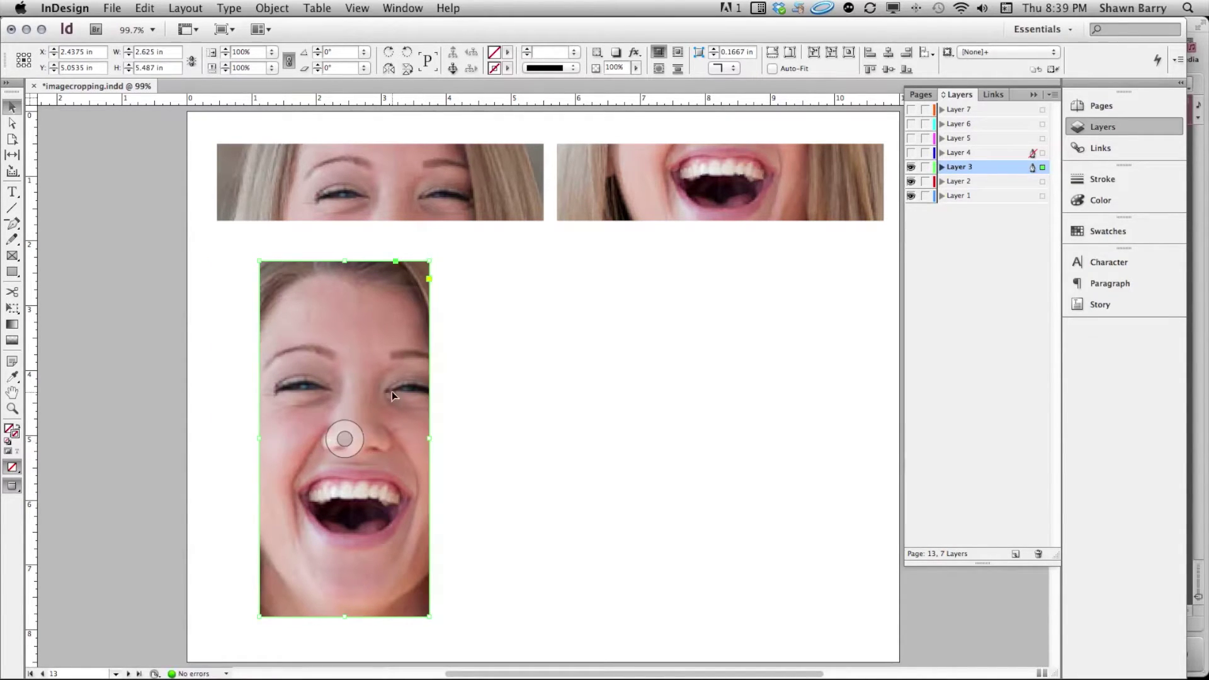
left_click_drag(346, 260, 345, 298)
left_click(134, 363)
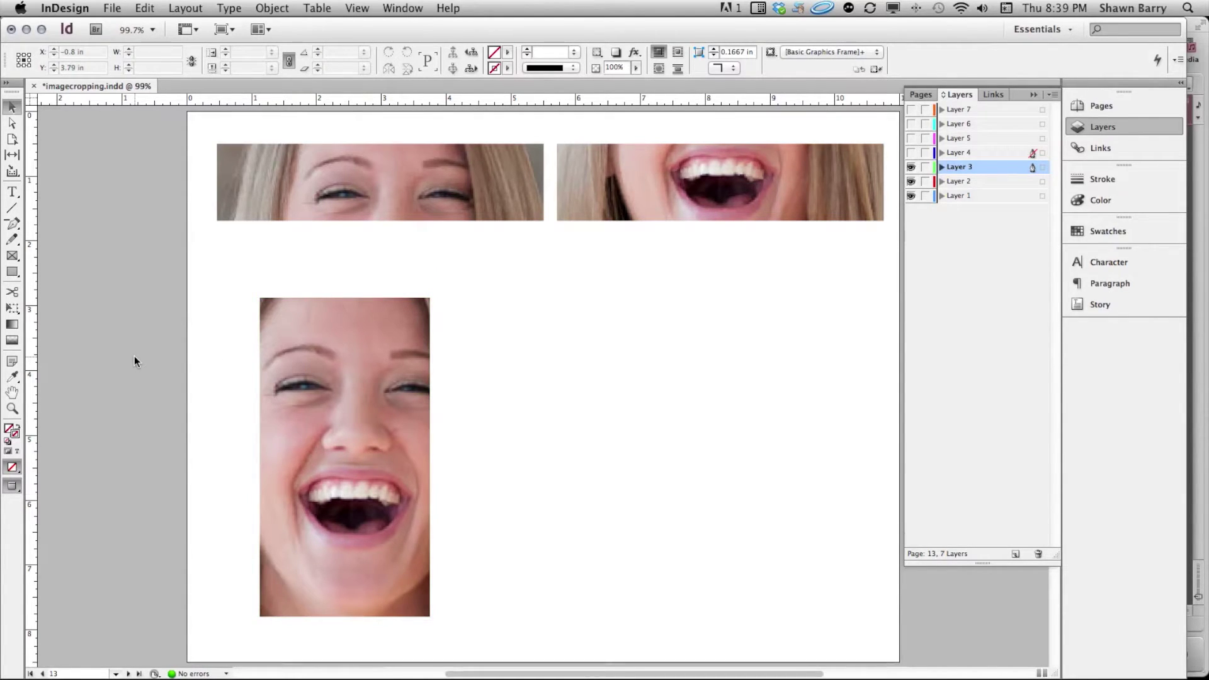
- Undo the side and top crops of the Layer 3 full-face frame and deselect it
key("super+z")
key("super+z")
key("super+z")
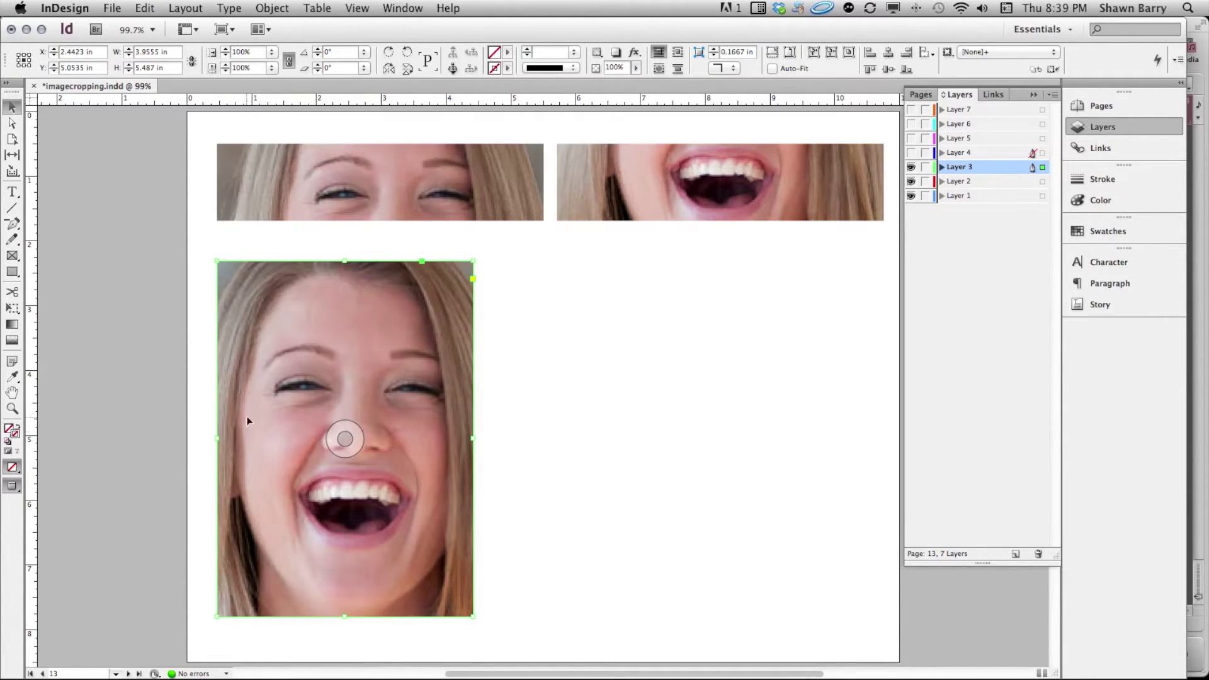
left_click(112, 418)
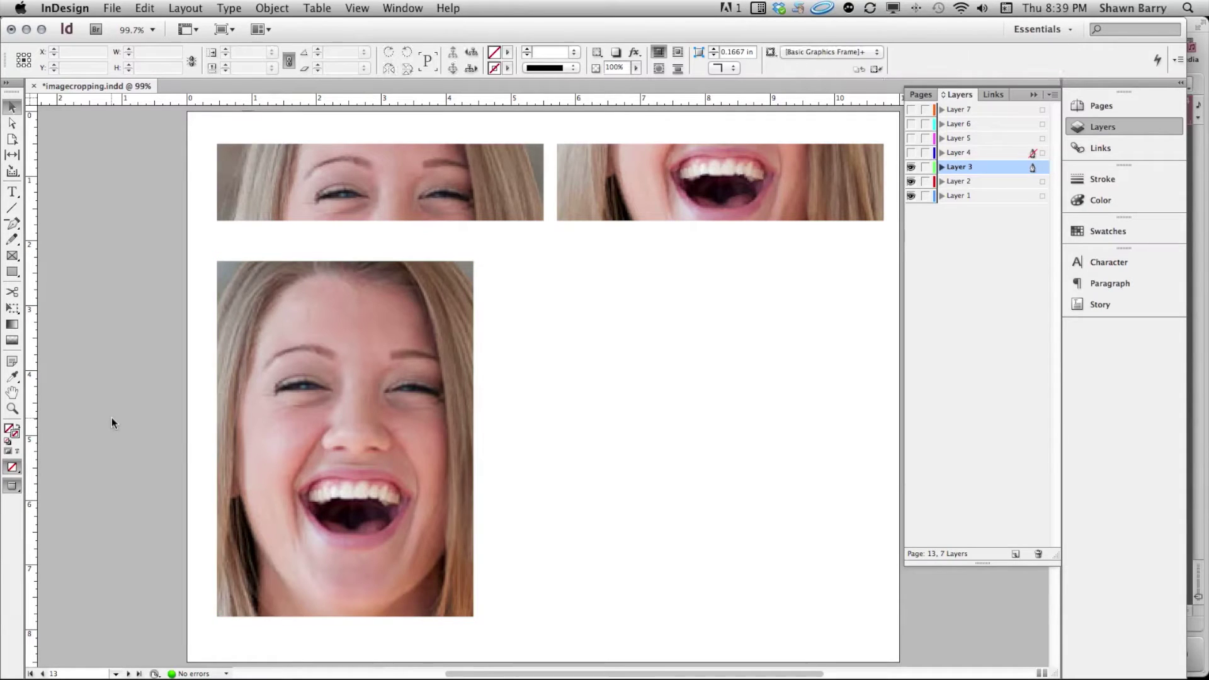
- Show Layers 4 and 5 on page 13 and shift the Layer 4 half-face frame about 0.2 in to the left
left_click(911, 152)
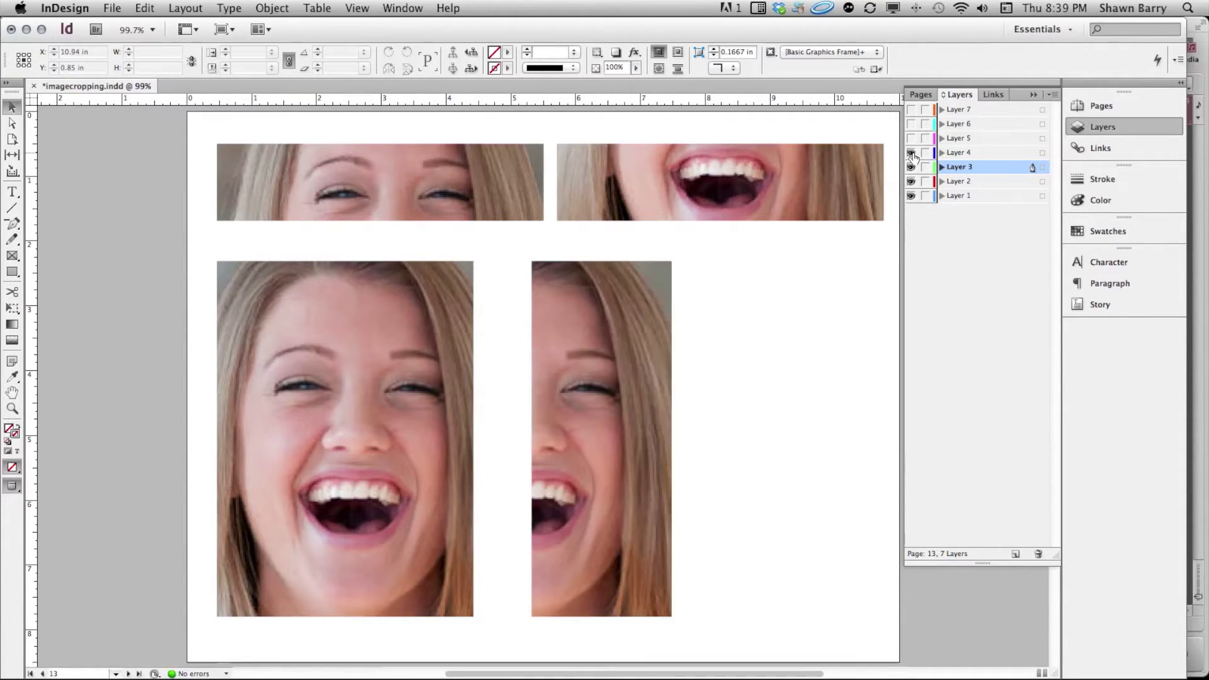
left_click(911, 138)
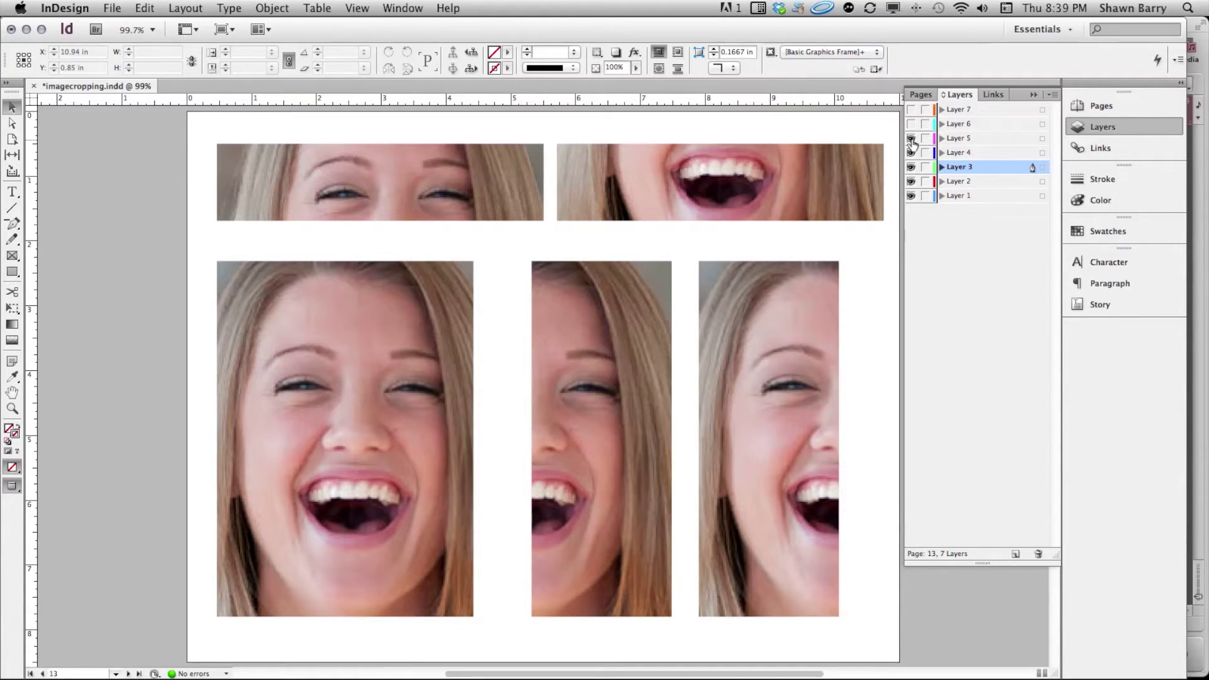
left_click_drag(646, 327, 614, 364)
left_click(134, 440)
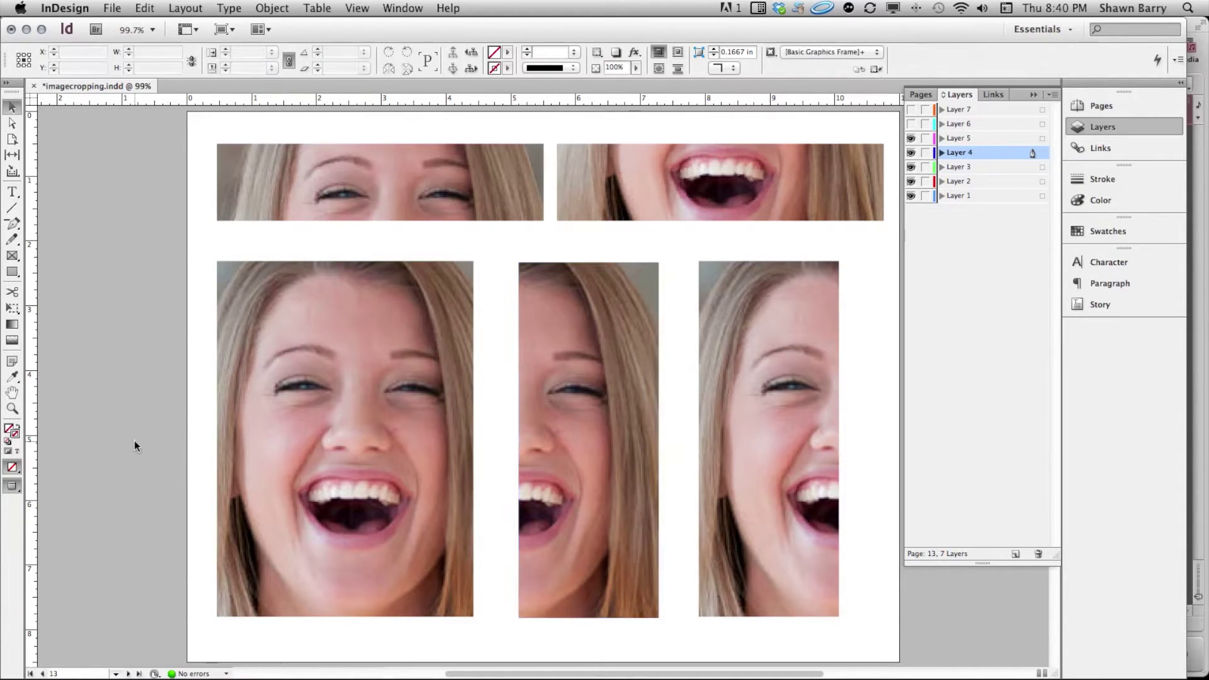
- Examine the Layer 5 half-face crop on page 13 by selecting its image and its frame, leaving nothing selected
left_click(769, 432)
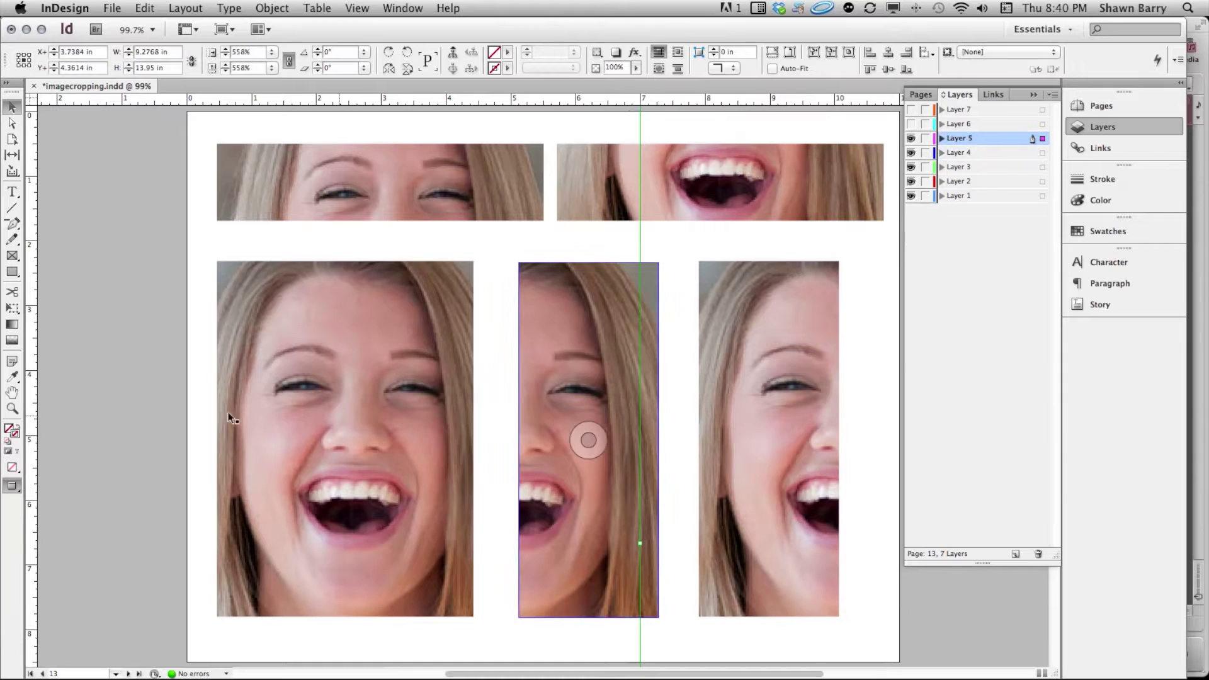
left_click(108, 423)
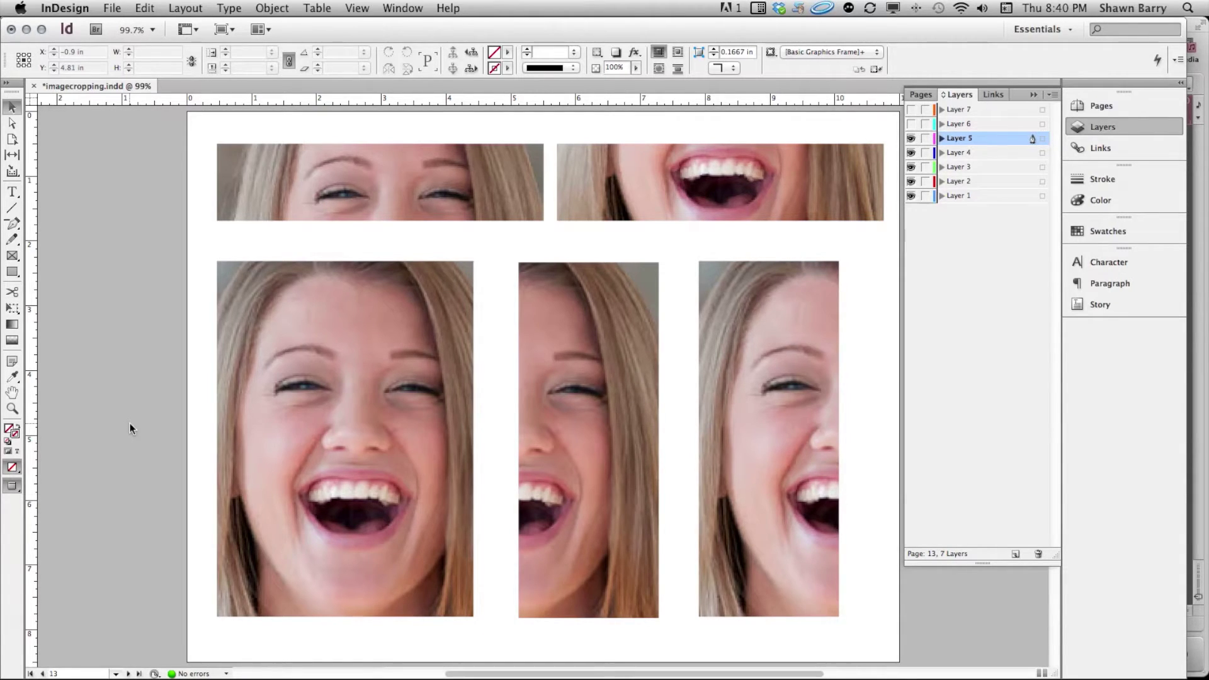
left_click(722, 334)
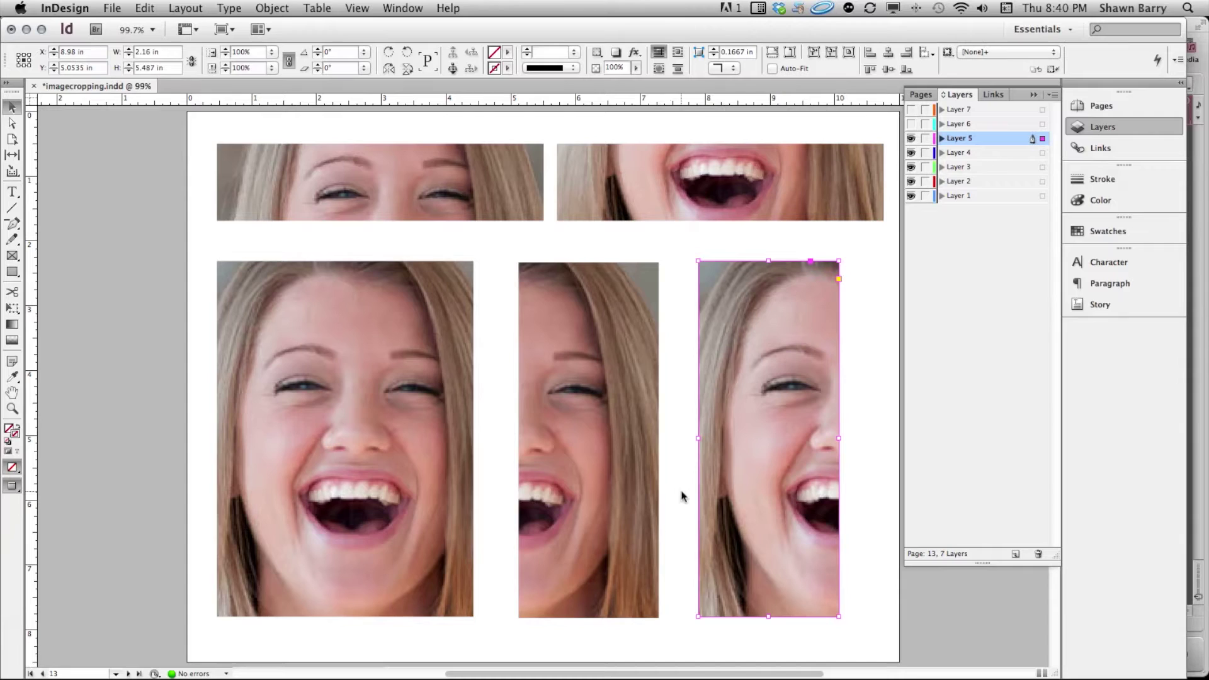
left_click(875, 452)
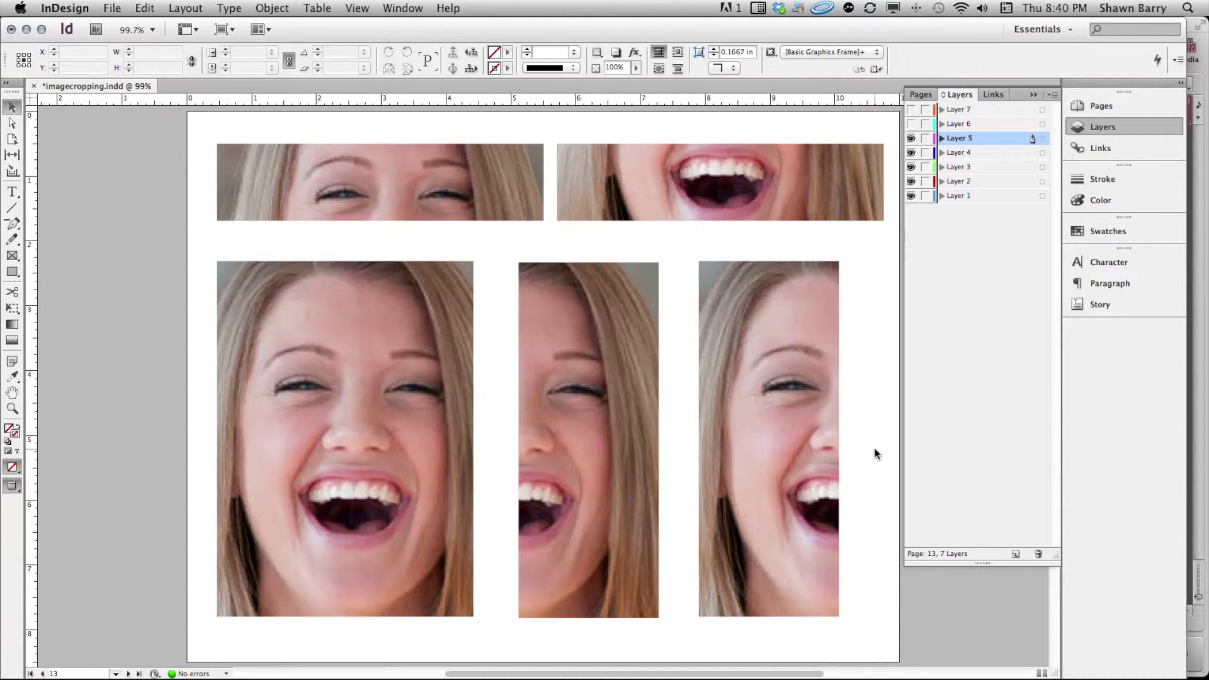
- Hide Layers 2 through 5 and move on past the full photo on page 14 to page 15
left_click_drag(911, 138, 912, 182)
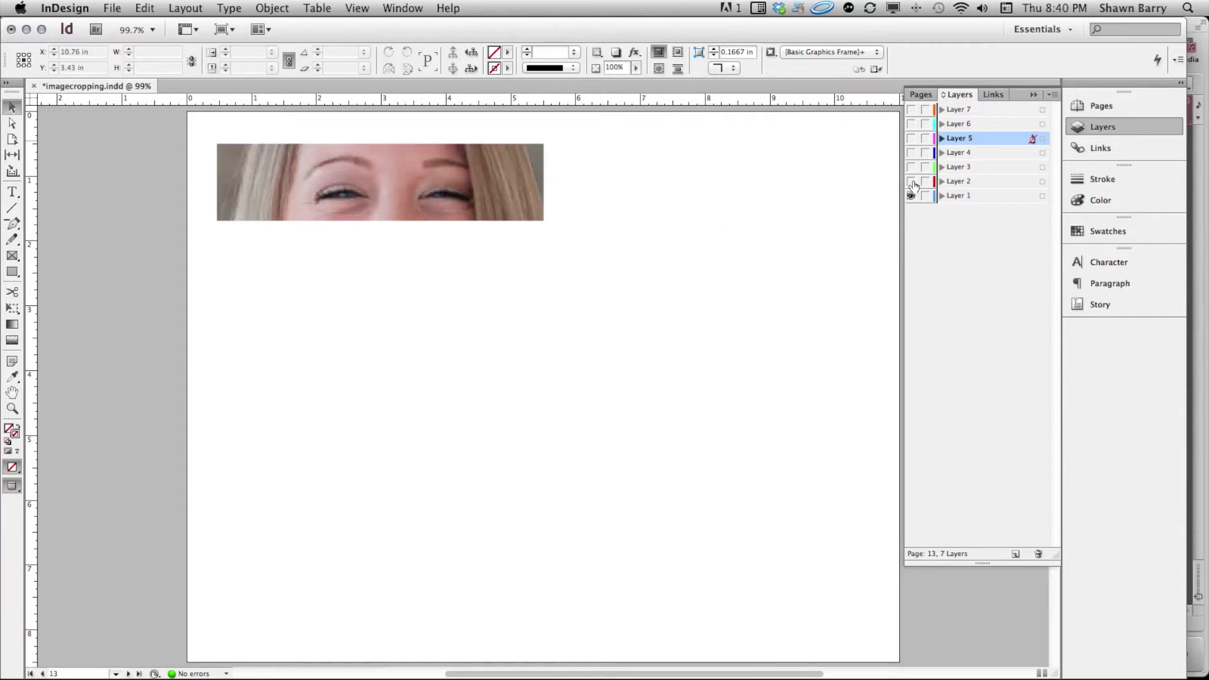
key("shift+Page_Down")
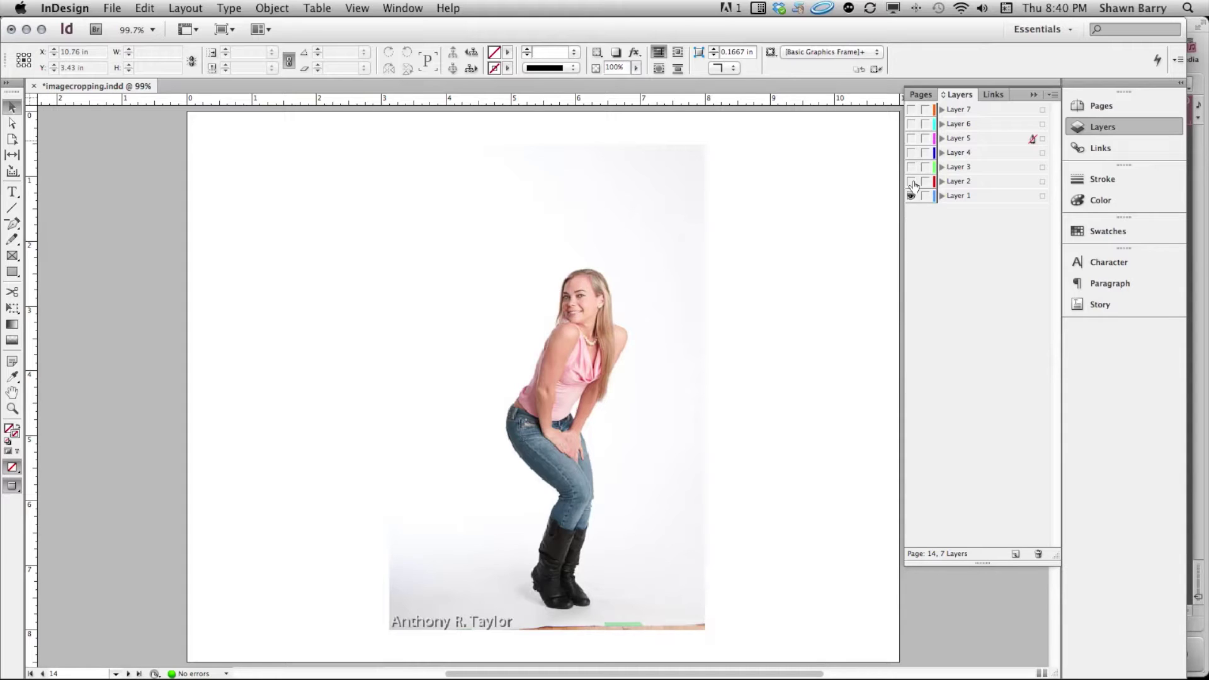
key("shift+Page_Down")
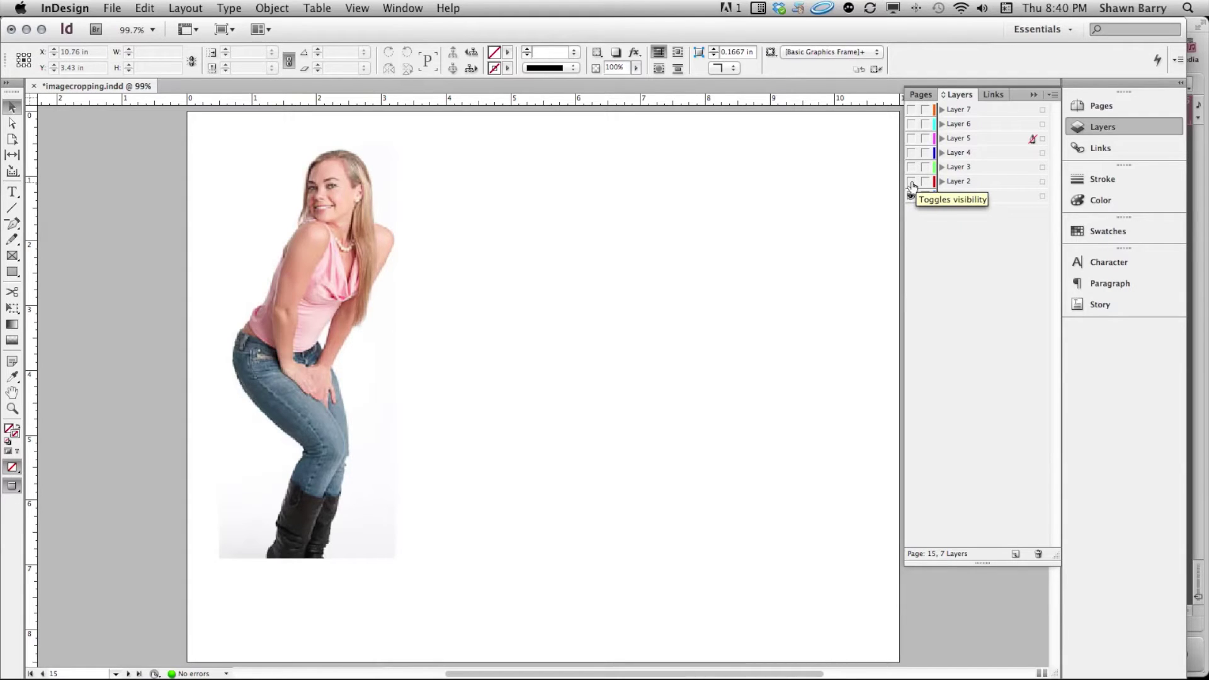
- Show Layer 2 on page 15 and inspect its headshot crop beside the large Layer 1 crop
left_click(911, 182)
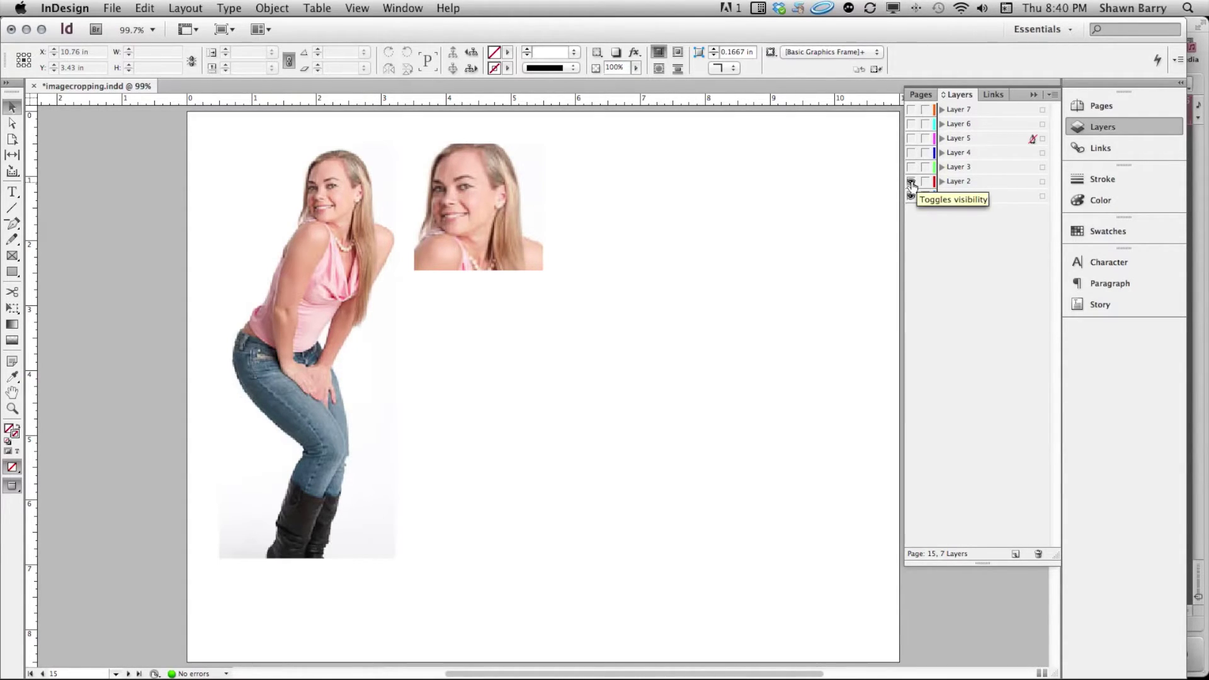
left_click(510, 190)
left_click(619, 191)
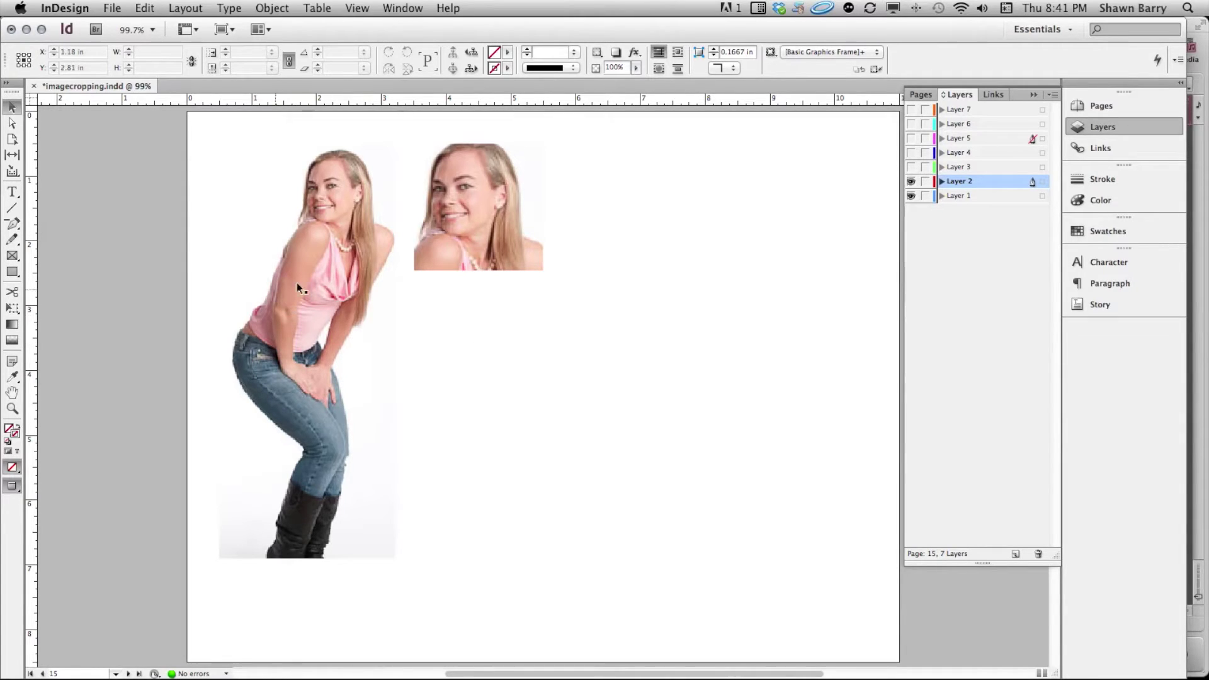
left_click(320, 255)
left_click(478, 432)
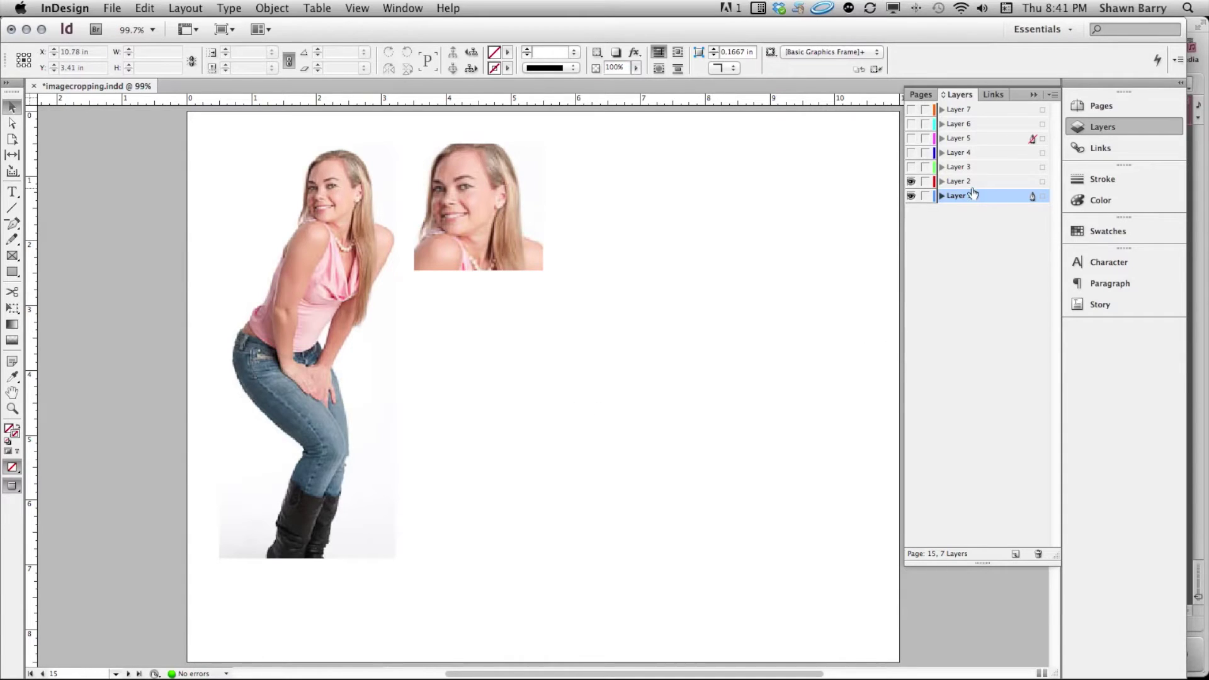
- Show Layers 3, 4 and 5 on page 15 to view the small waist-up crop and the two tall, narrow crops
left_click(911, 168)
left_click(485, 391)
key("super+shift+a")
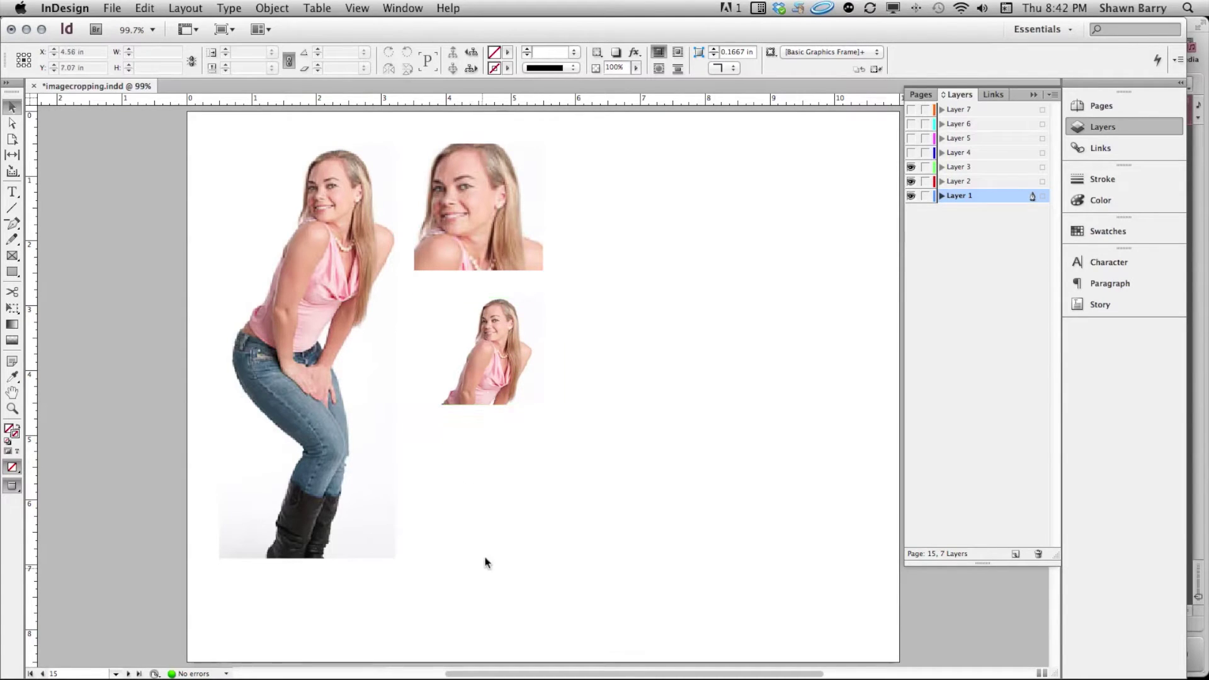
left_click(911, 153)
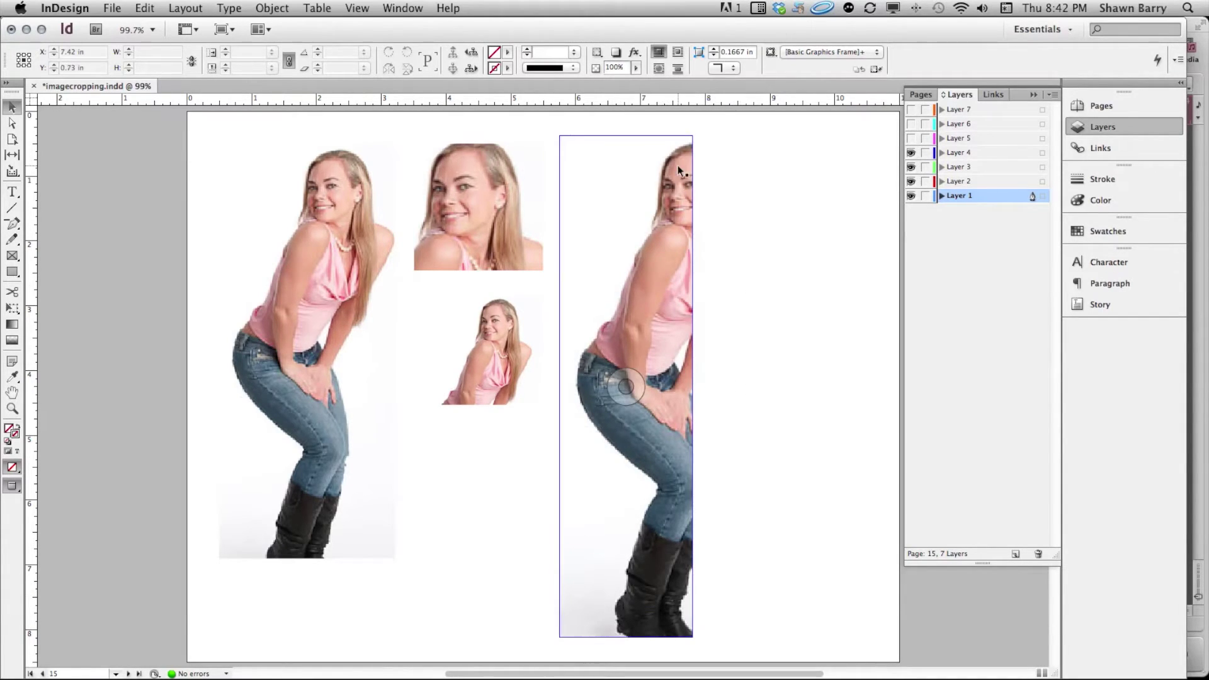
left_click(911, 138)
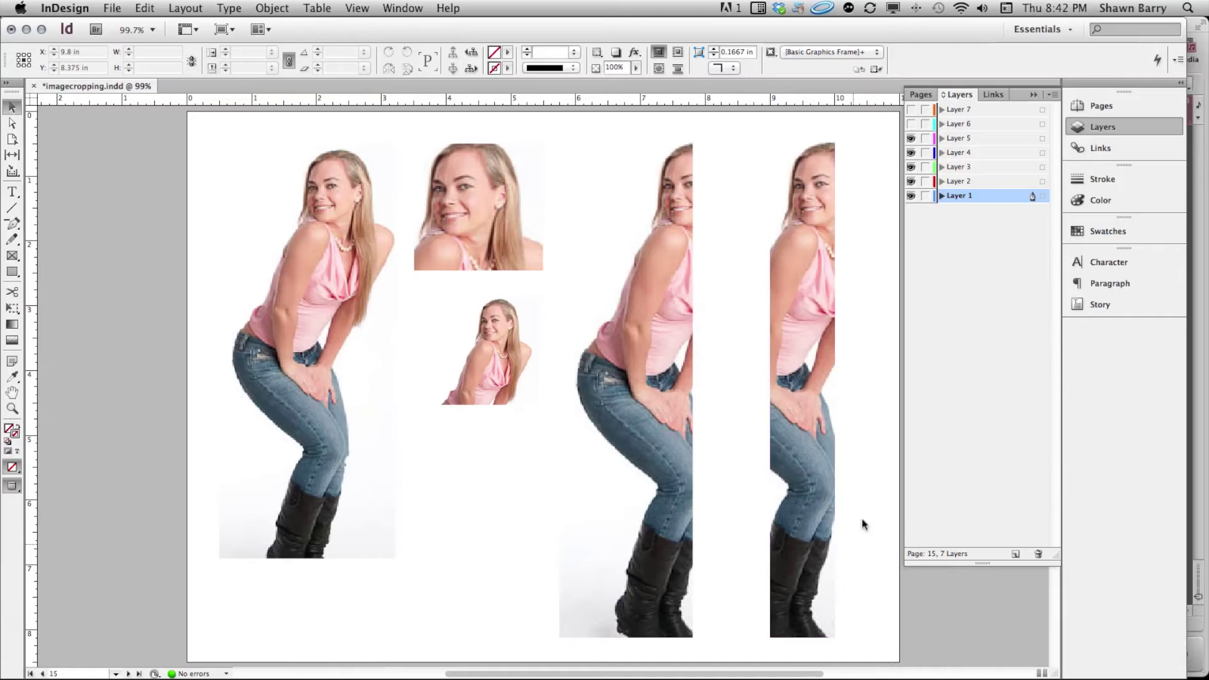
- Apply a 1 pt stroke to the frames of all five photo crops on page 15, leaving nothing selected
left_click_drag(120, 201, 859, 553)
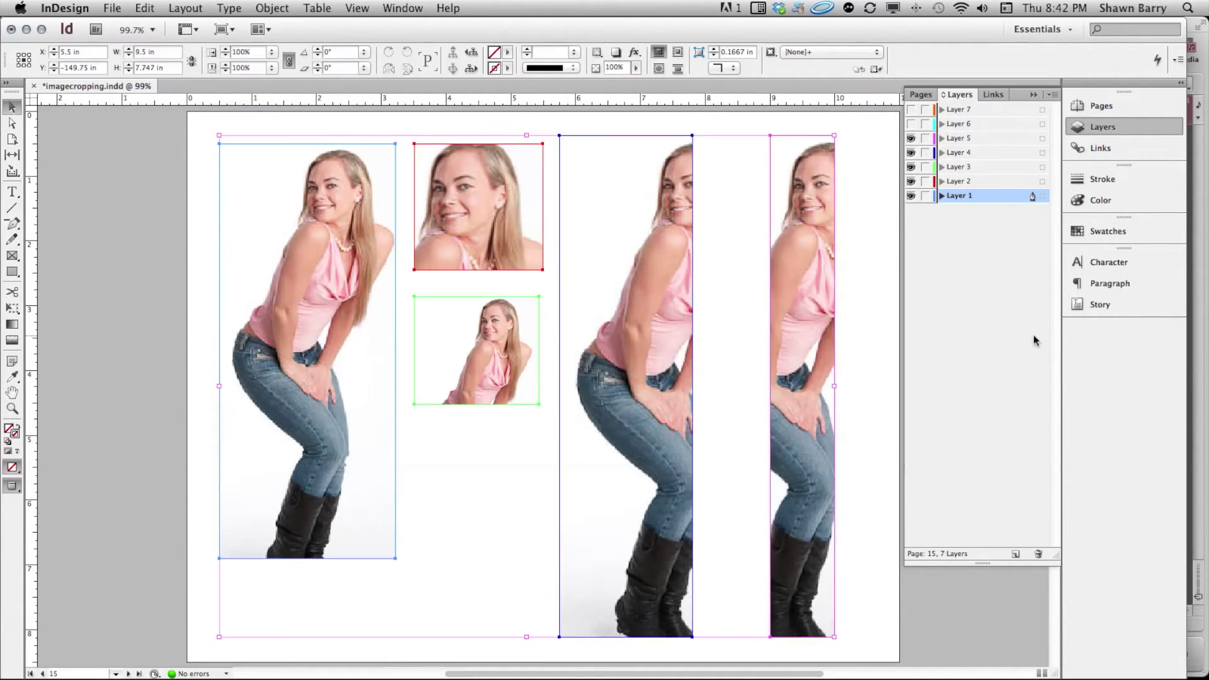
left_click(1102, 178)
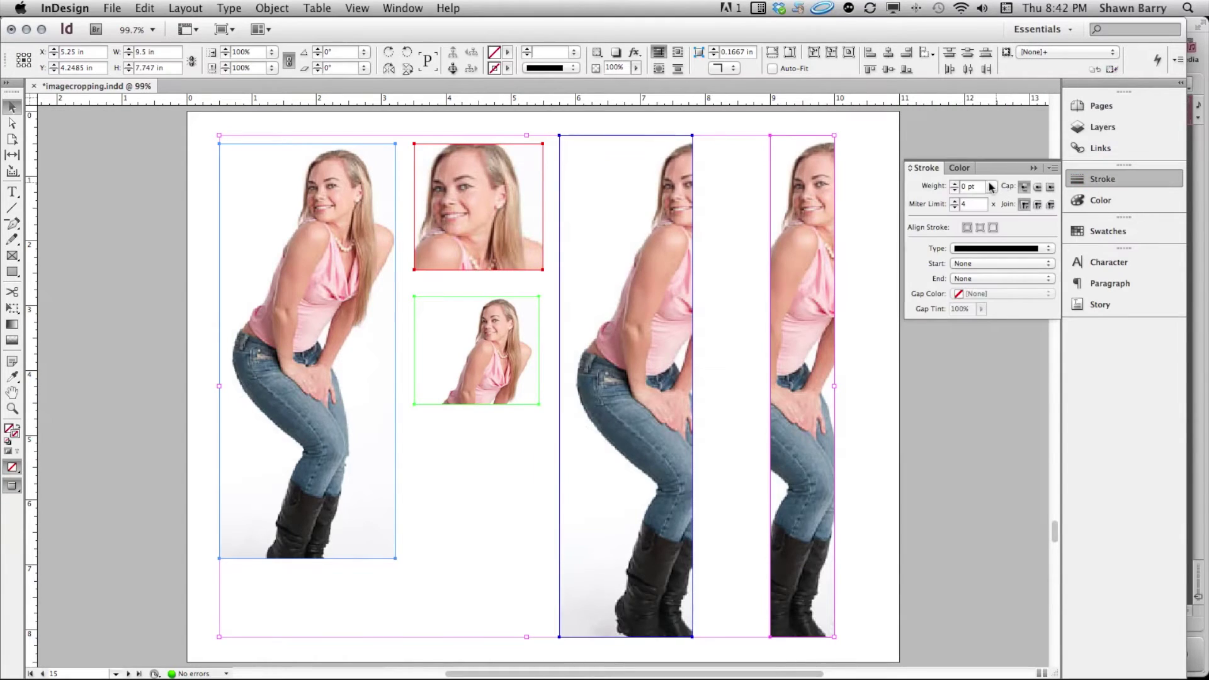
left_click(954, 183)
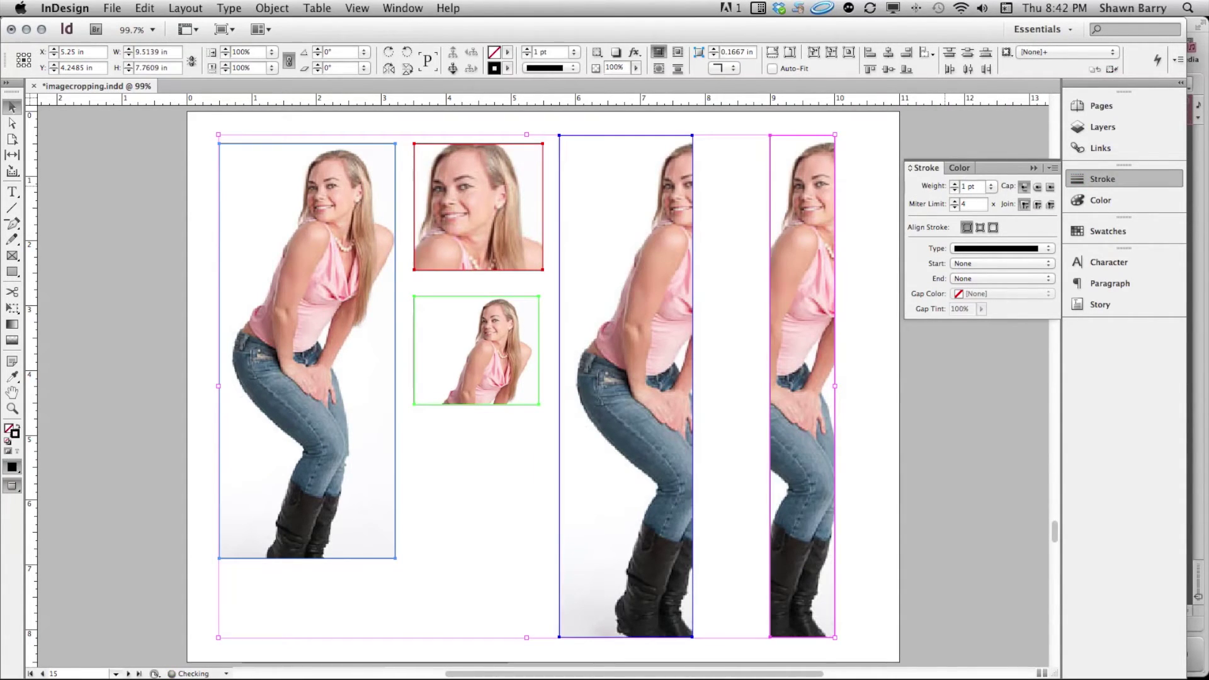
left_click(932, 414)
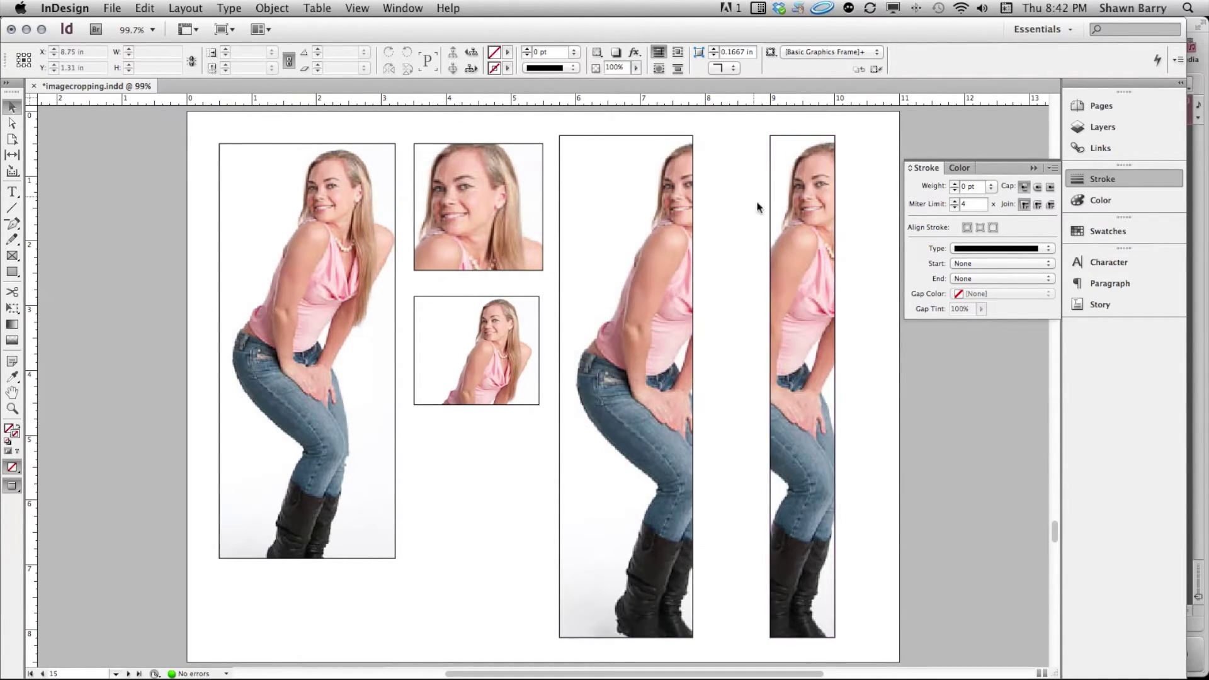
- Inspect the two tall, narrow crops on page 15 by selecting each one, leaving nothing selected
left_click(667, 225)
left_click(797, 237)
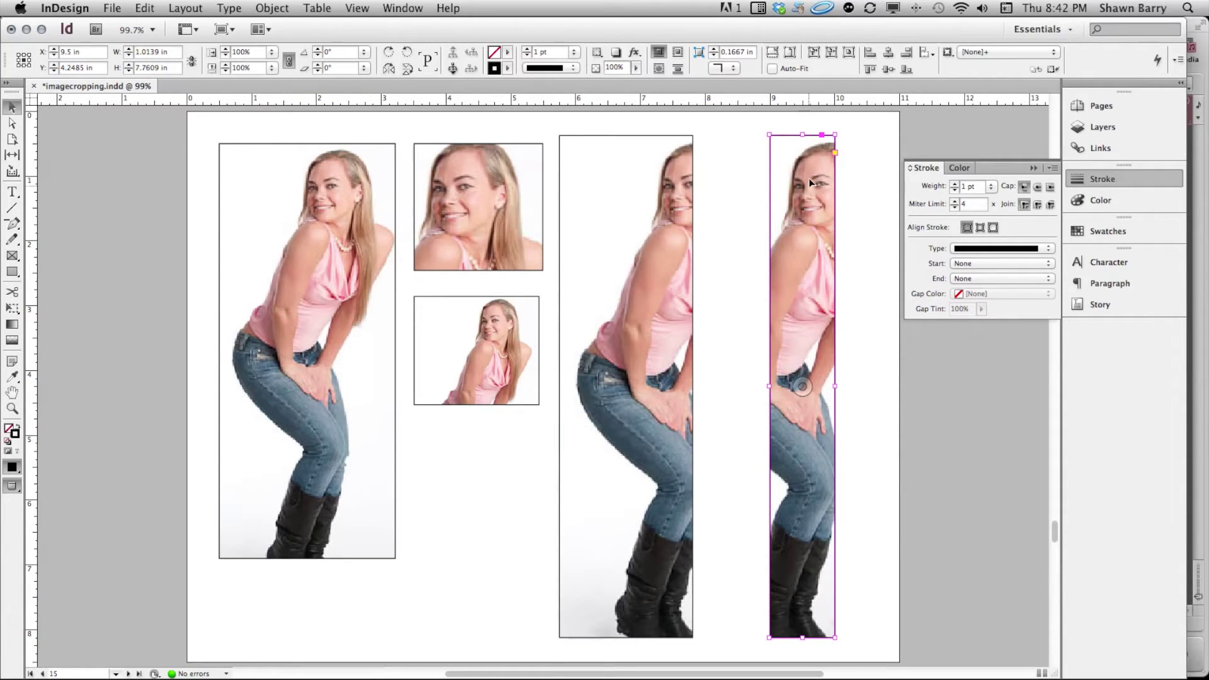
left_click(1034, 471)
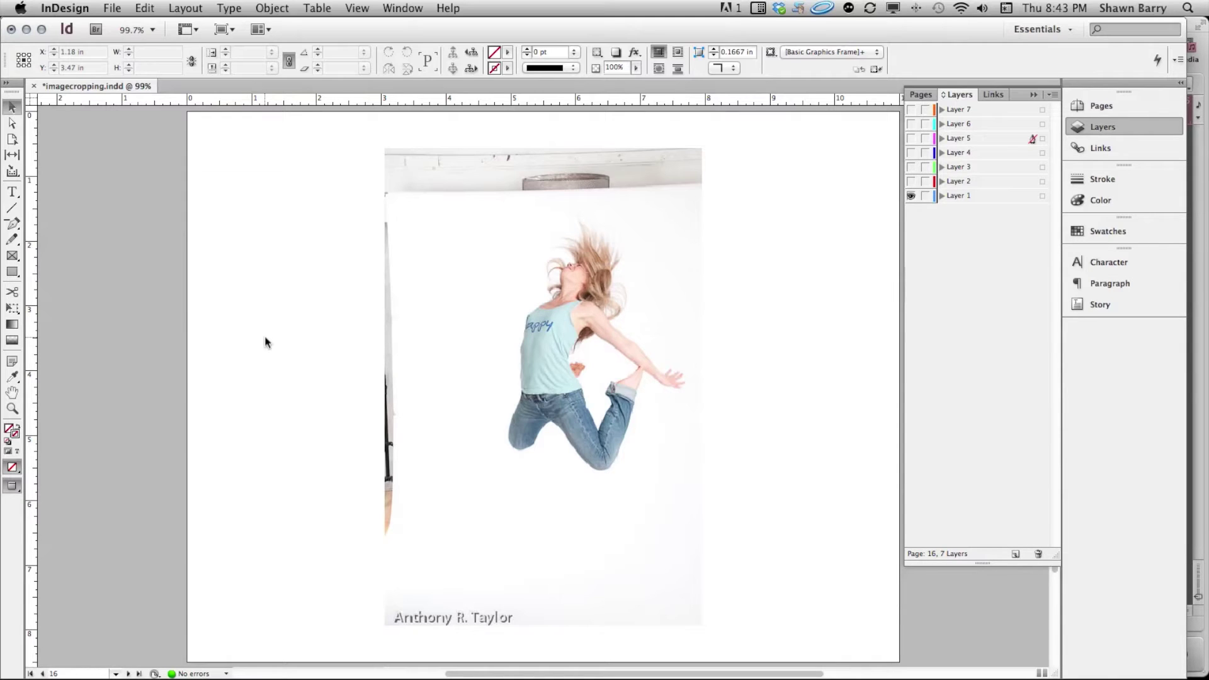
- Go to page 17 and show Layers 2 and 3 alongside the large Layer 1 crop of the jumping woman
key("shift+Page_Down")
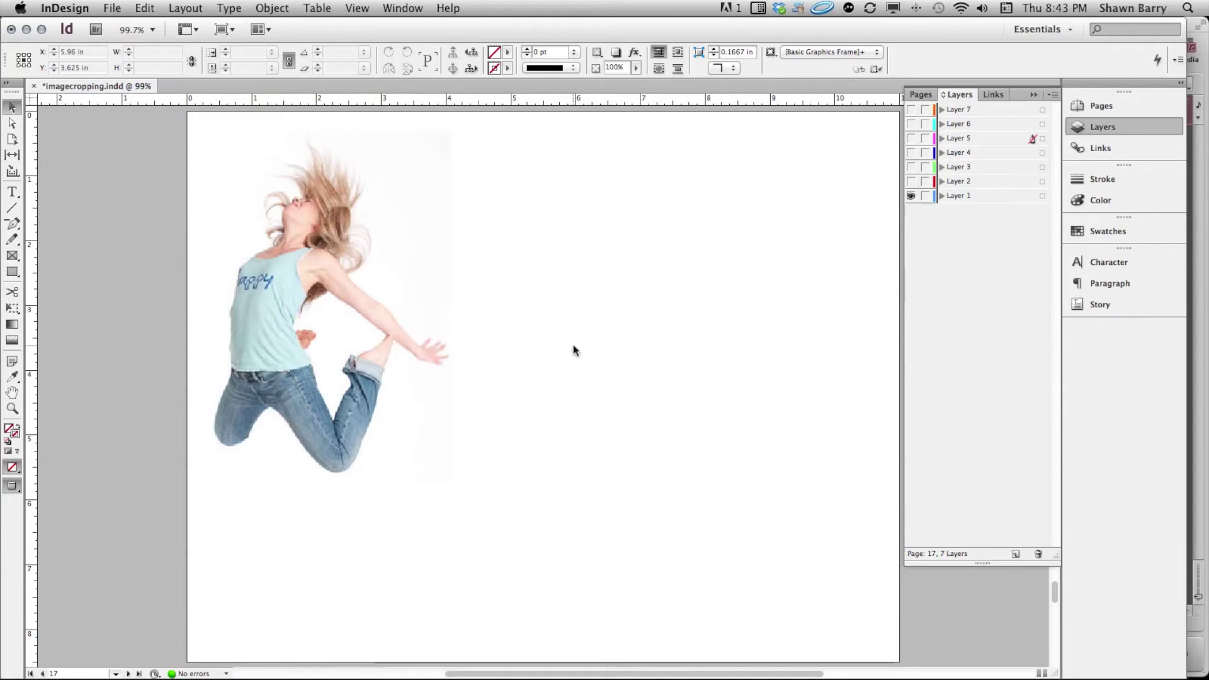
left_click(910, 181)
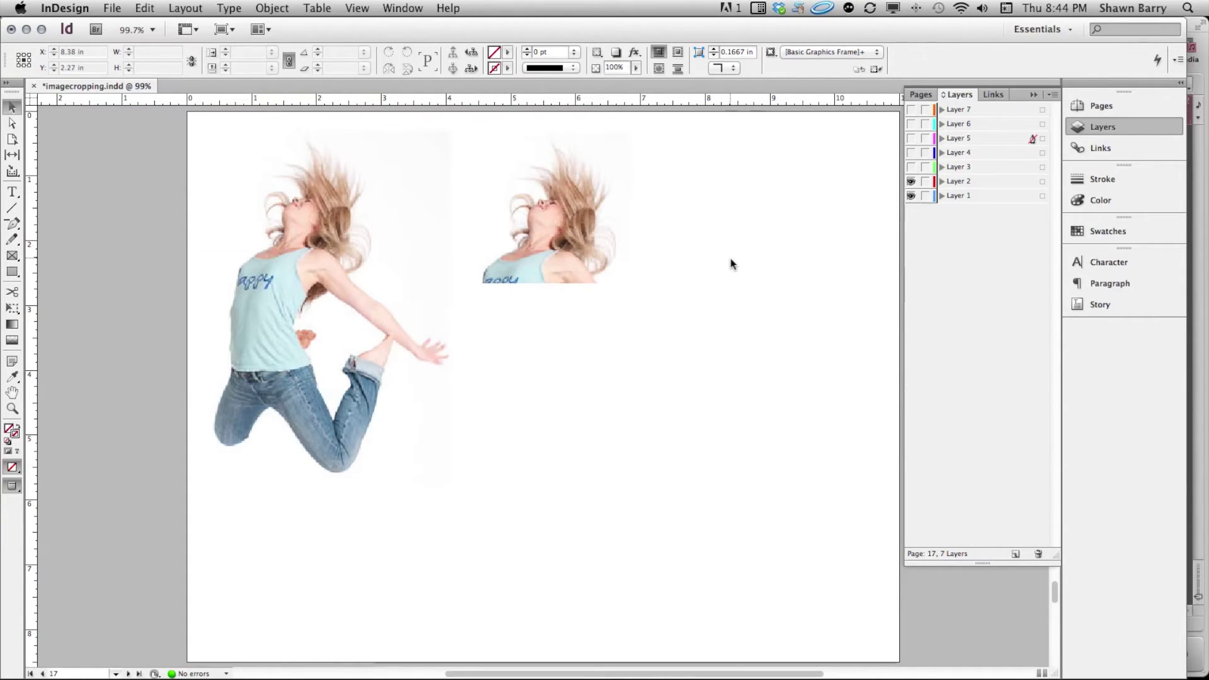
left_click(911, 167)
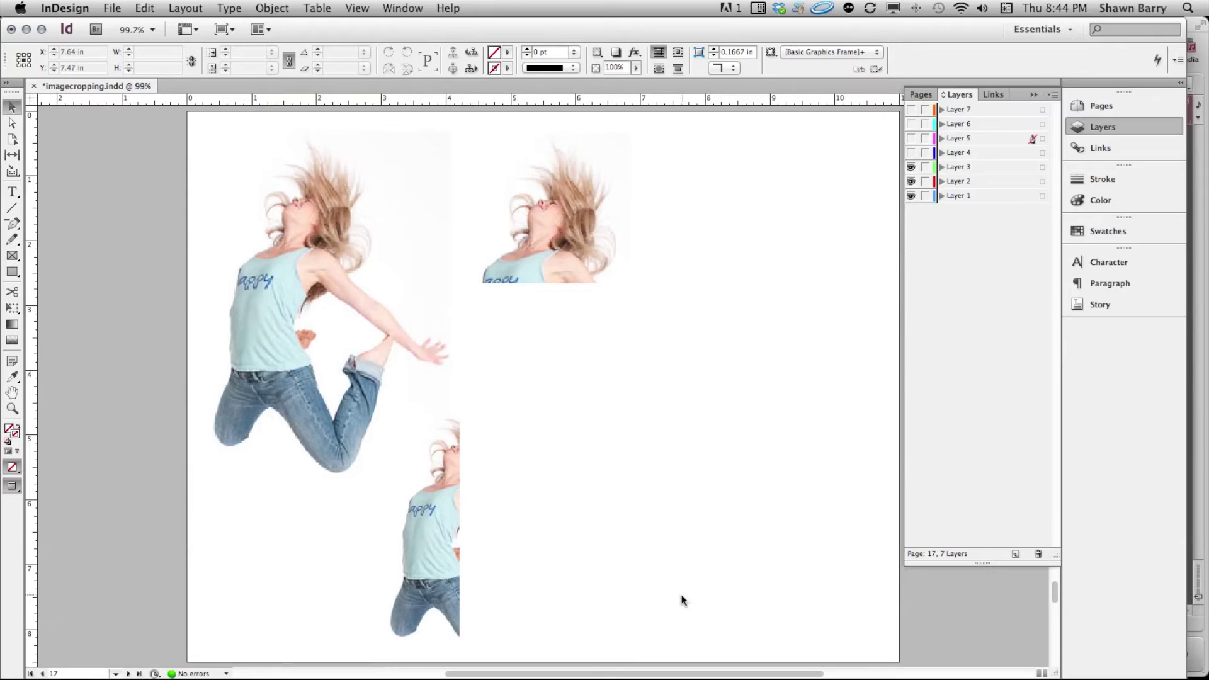
- Show Layer 4 on page 17 and examine where its crop cuts through the rolled jeans cuff and leg
key("super+z")
left_click(628, 504)
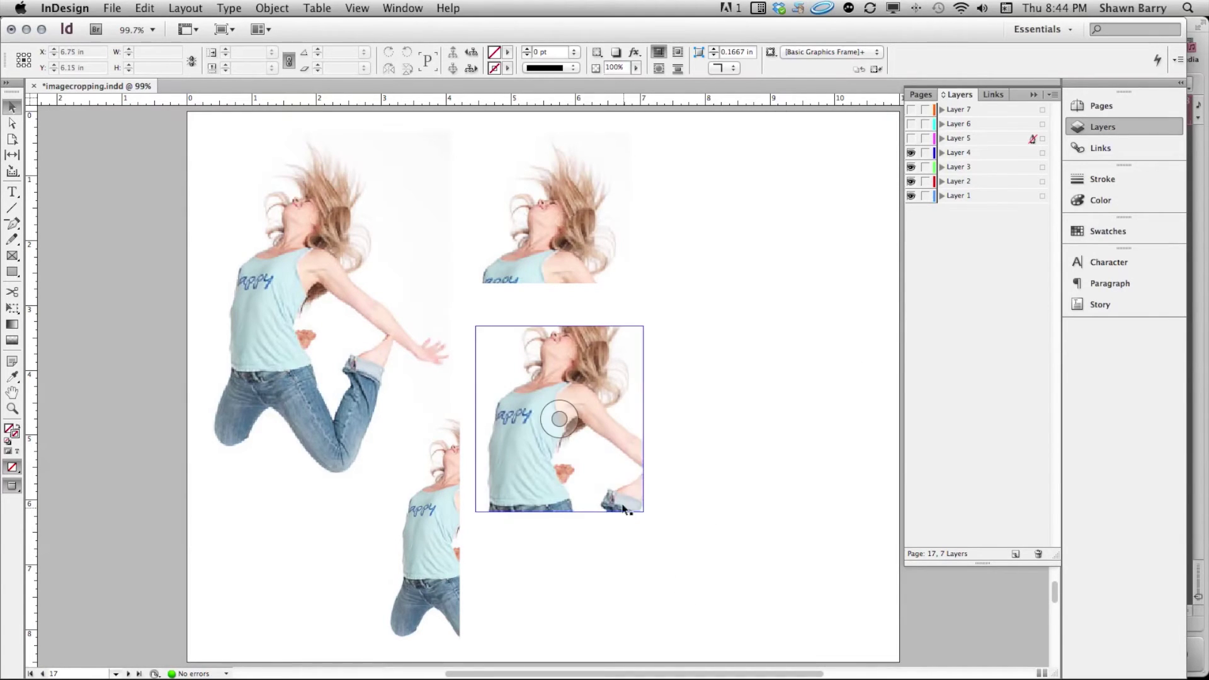
left_click(667, 523)
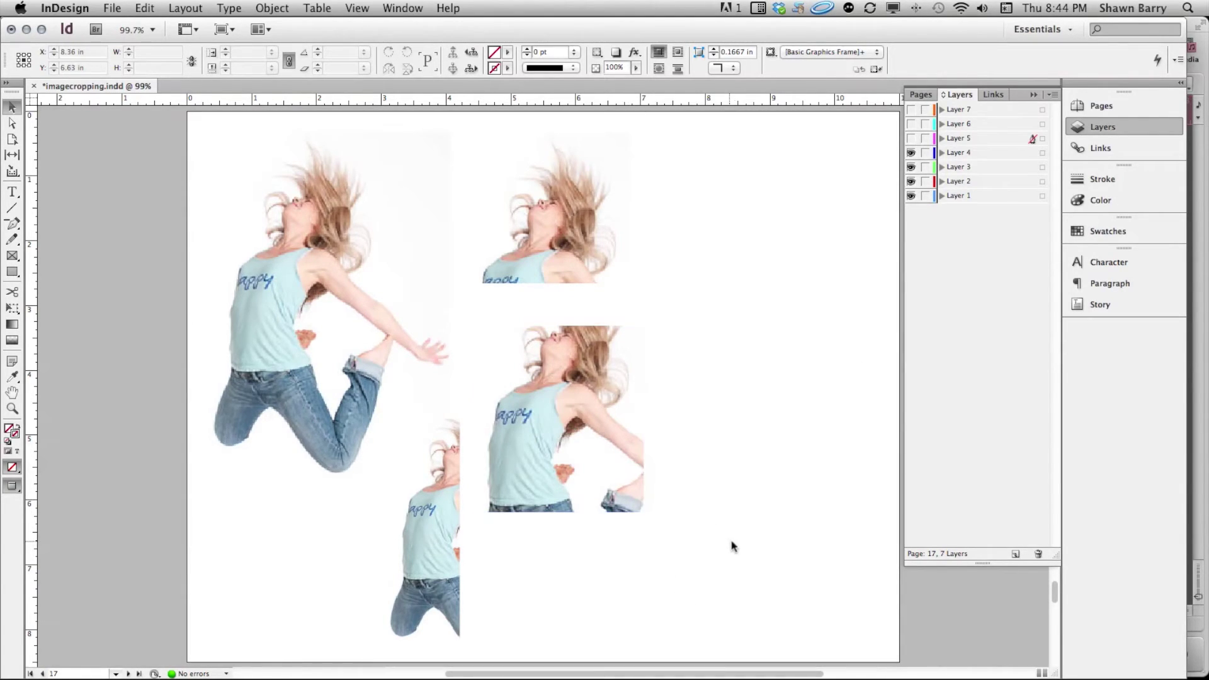
left_click(626, 498)
left_click(626, 545)
left_click(626, 504)
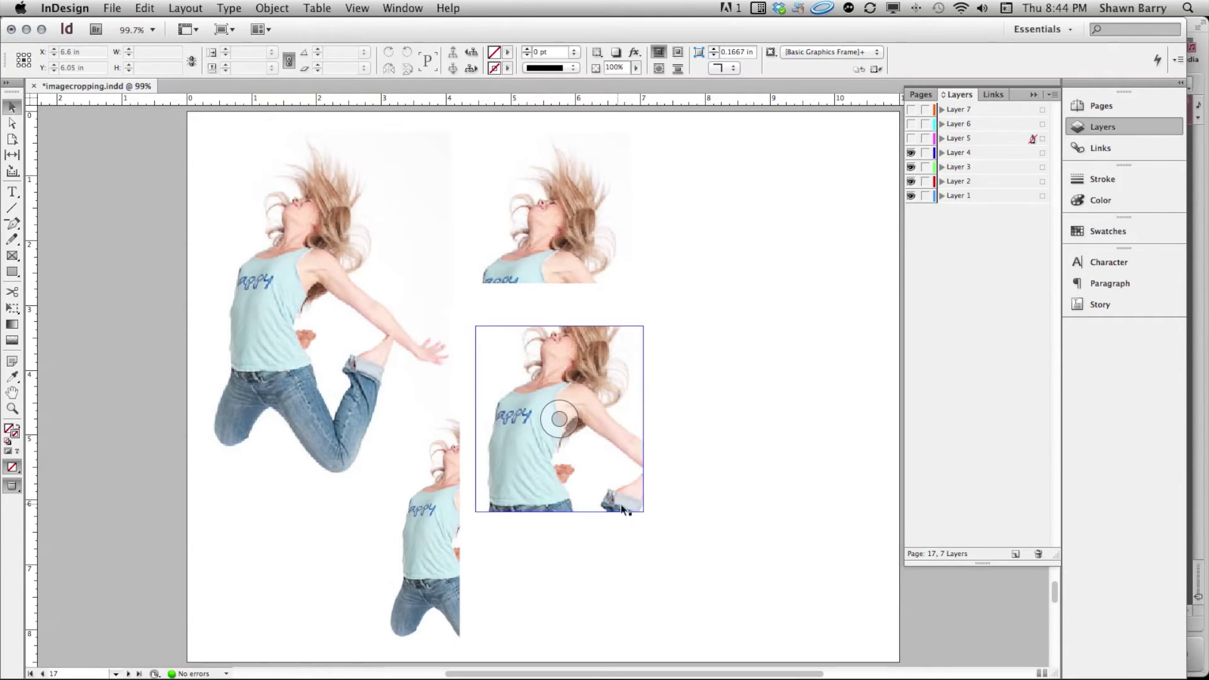
left_click(866, 514)
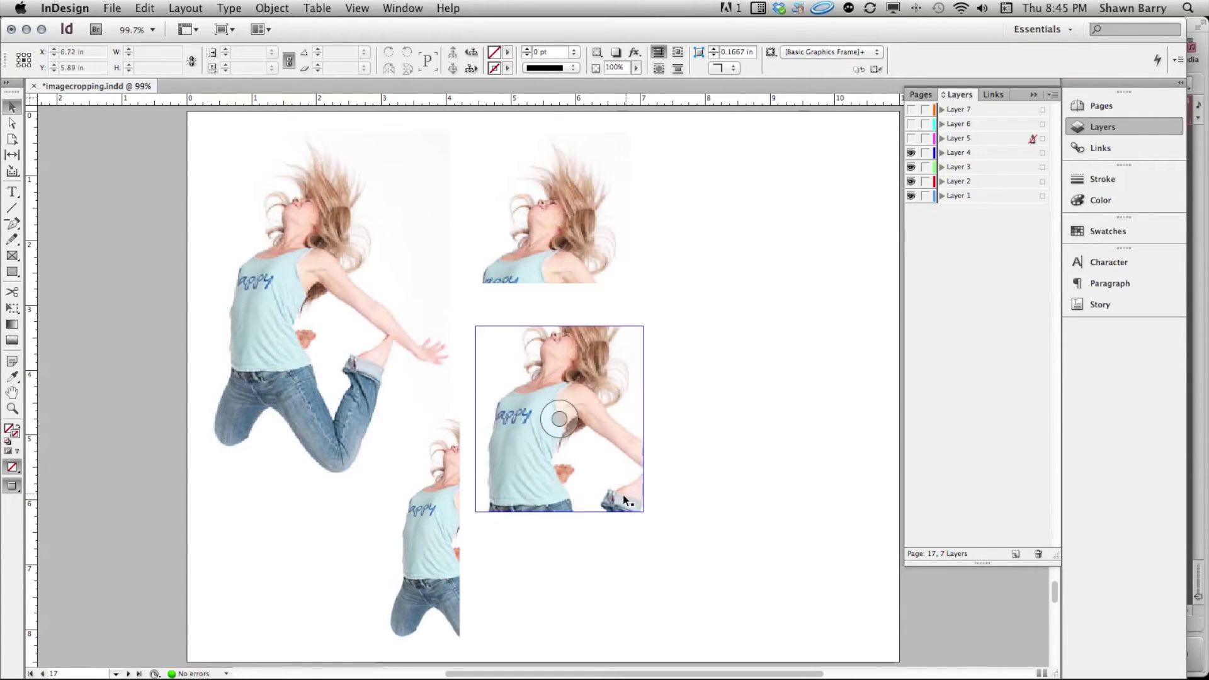
- Show Layer 5 on page 17 and apply a 1 pt stroke to all five crops' frames, leaving nothing selected
left_click(910, 138)
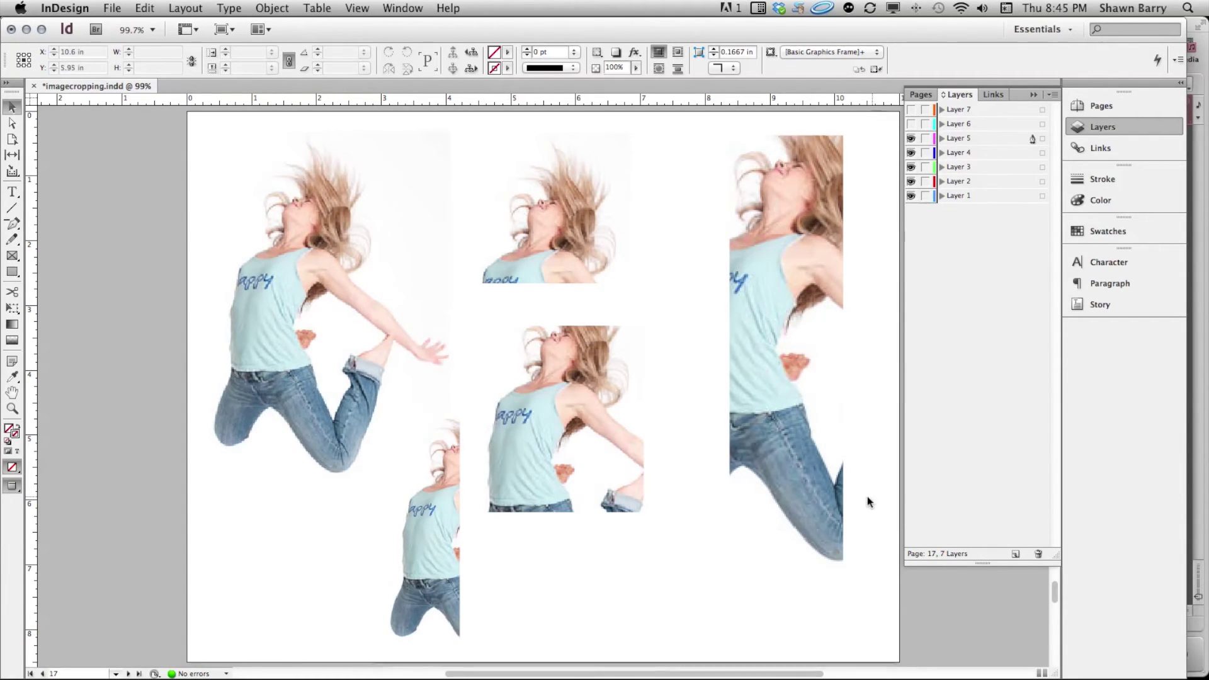
mouse_move(134, 234)
left_mouse_down()
mouse_move(823, 530)
mouse_move(841, 558)
left_mouse_up()
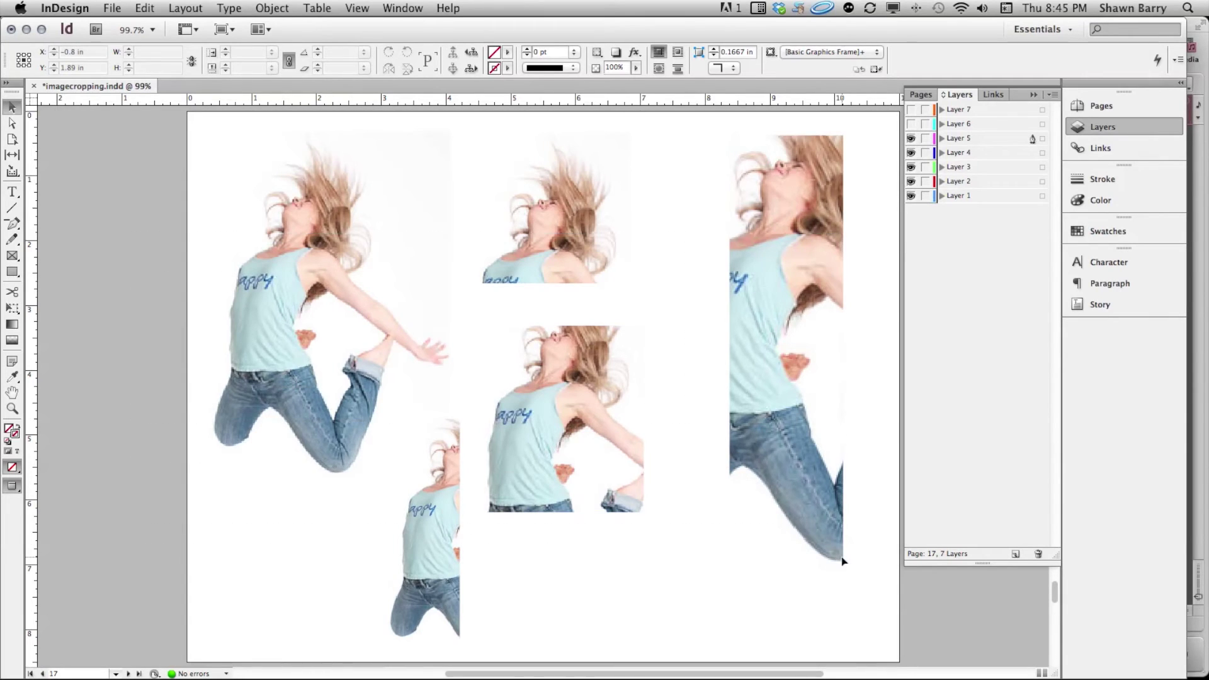
left_click(1098, 180)
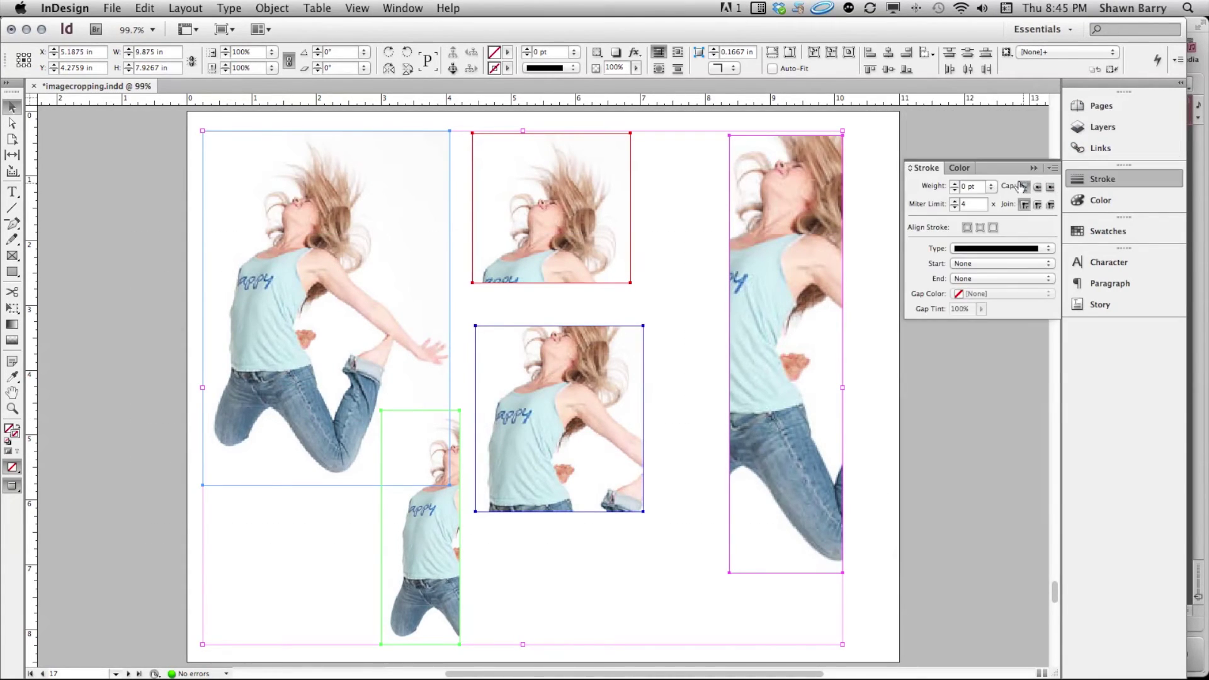
key("Return")
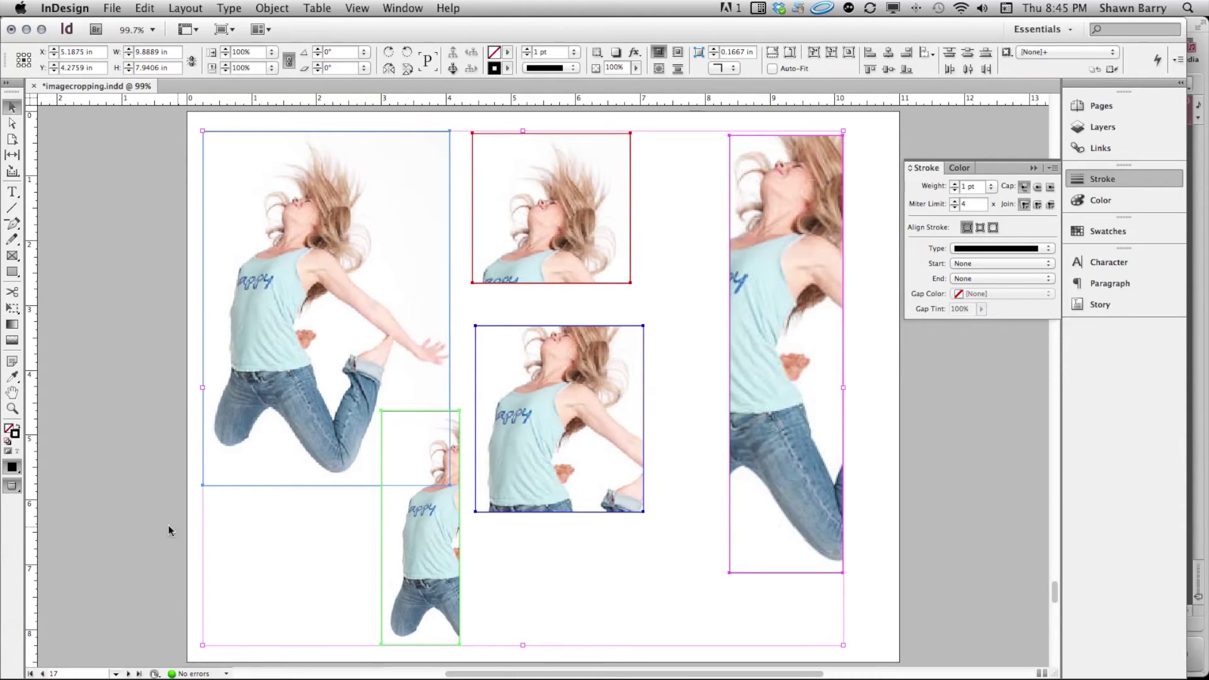
left_click(146, 522)
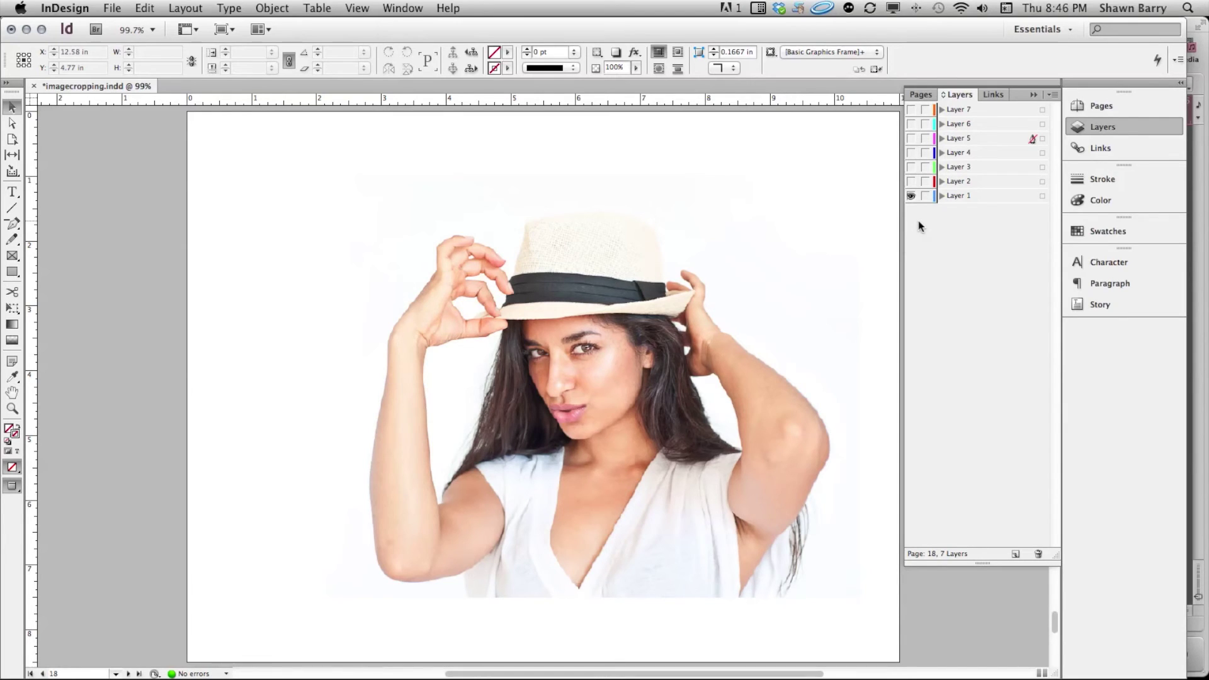
- Go to page 19 and narrow the close-up eye crop's frame so it ends in the dark hair and excludes the hand
key("shift+Page_Down")
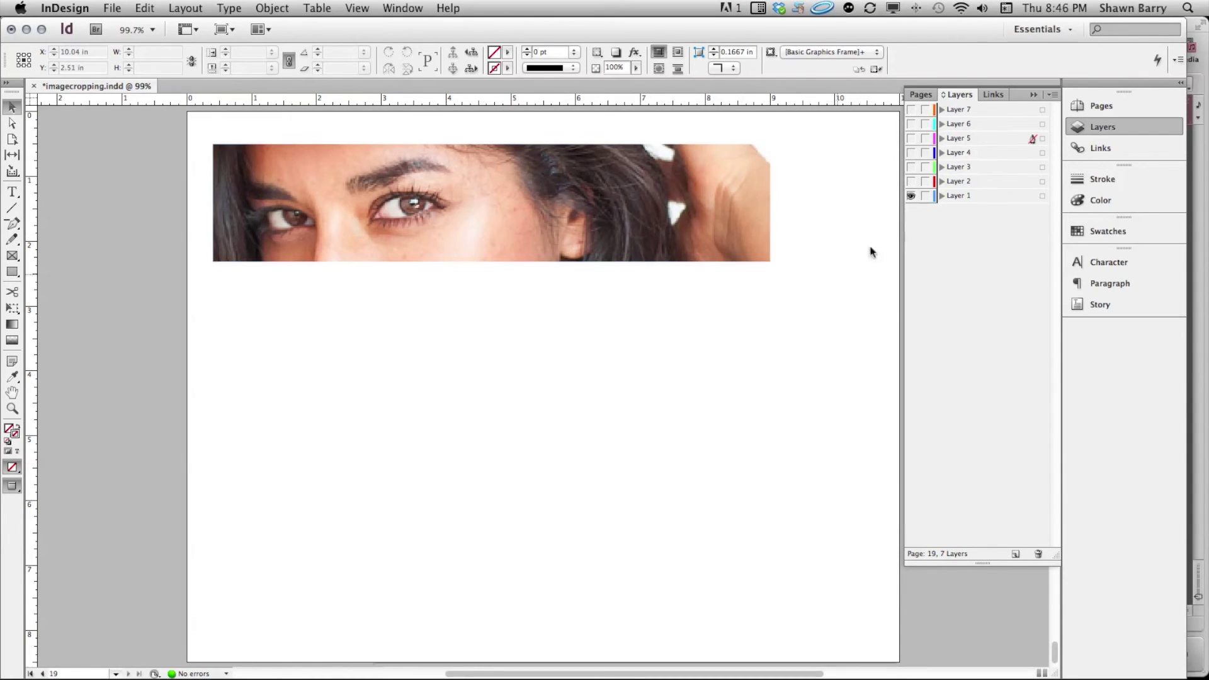
left_click_drag(769, 202, 632, 202)
left_click(721, 328)
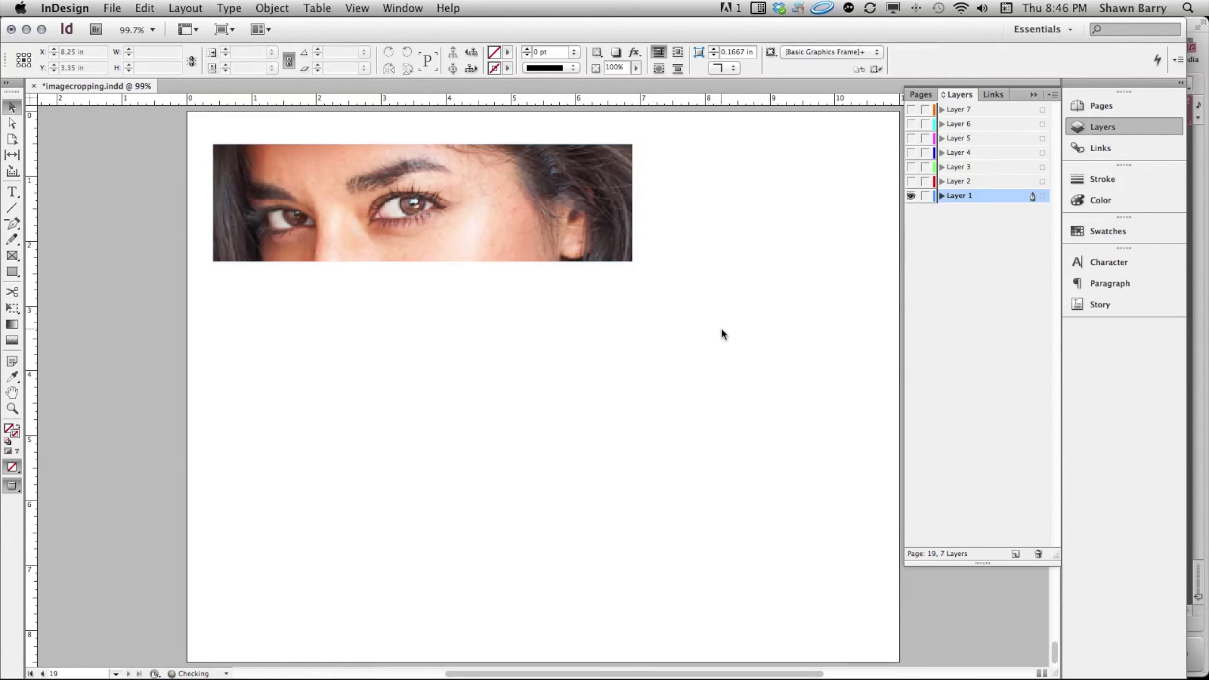
- Show Layers 2 and 3 on page 19 and inspect the hatless Layer 2 crop, leaving nothing selected
left_click(911, 181)
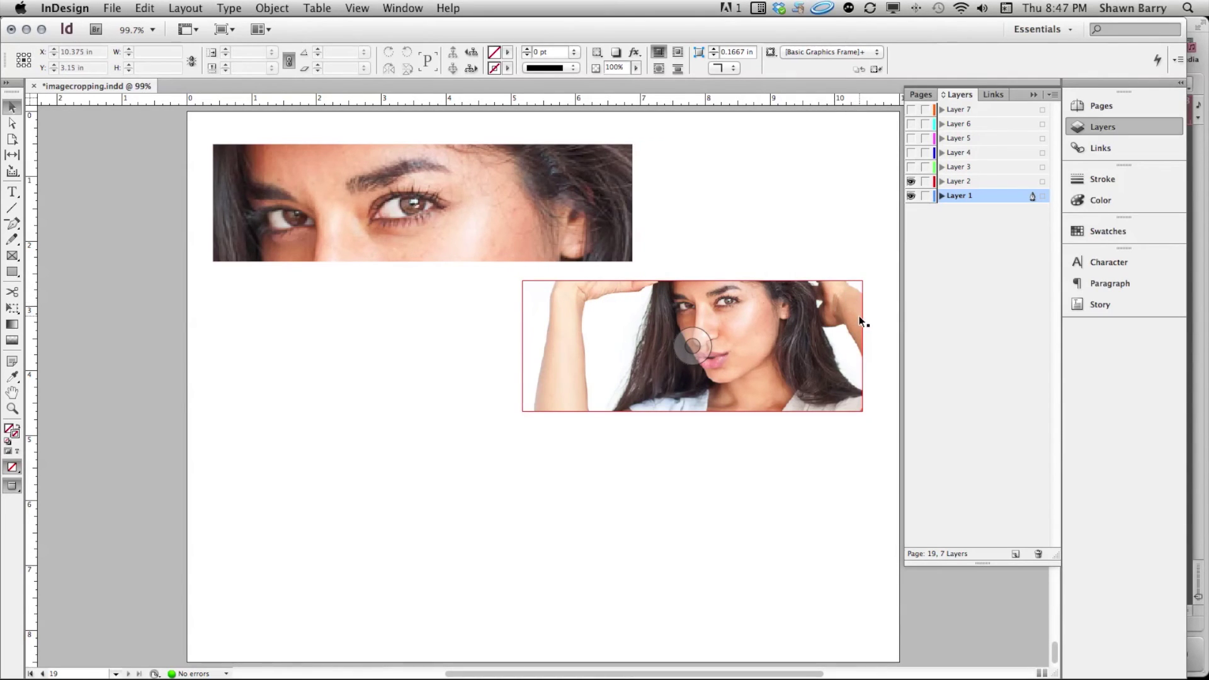
left_click(911, 167)
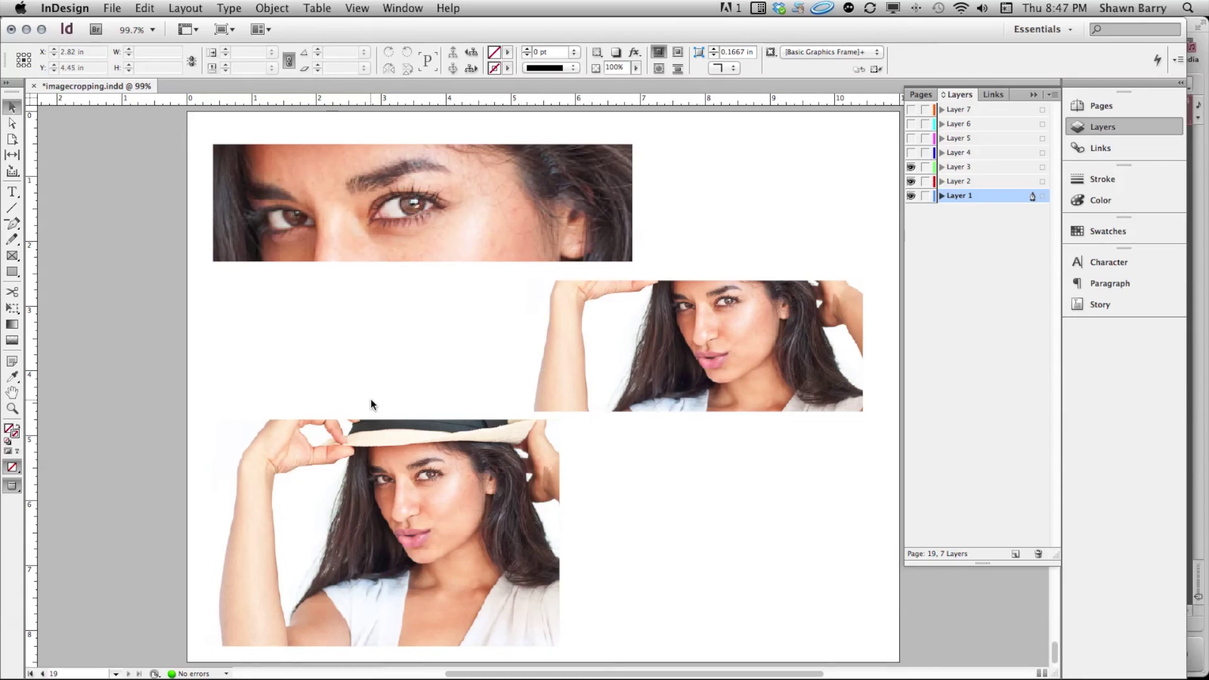
left_click(682, 323)
left_click(391, 351)
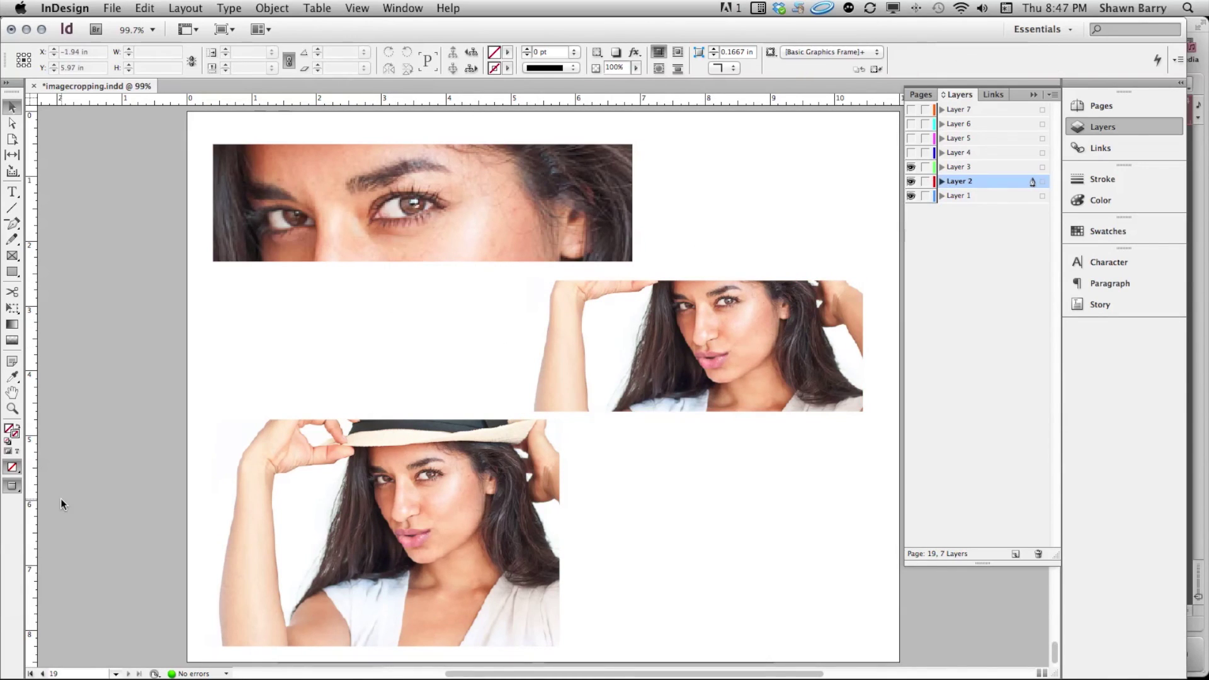
- Return to the imagecropping cover on page 1
left_click(921, 94)
double_click(993, 187)
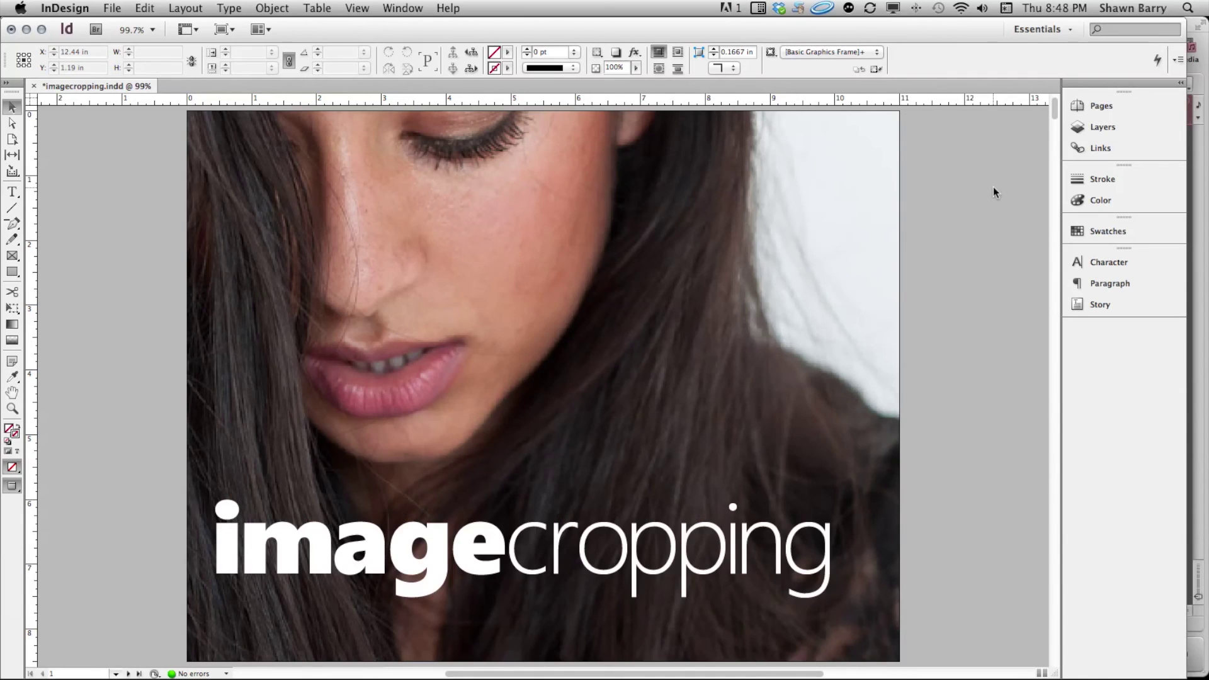